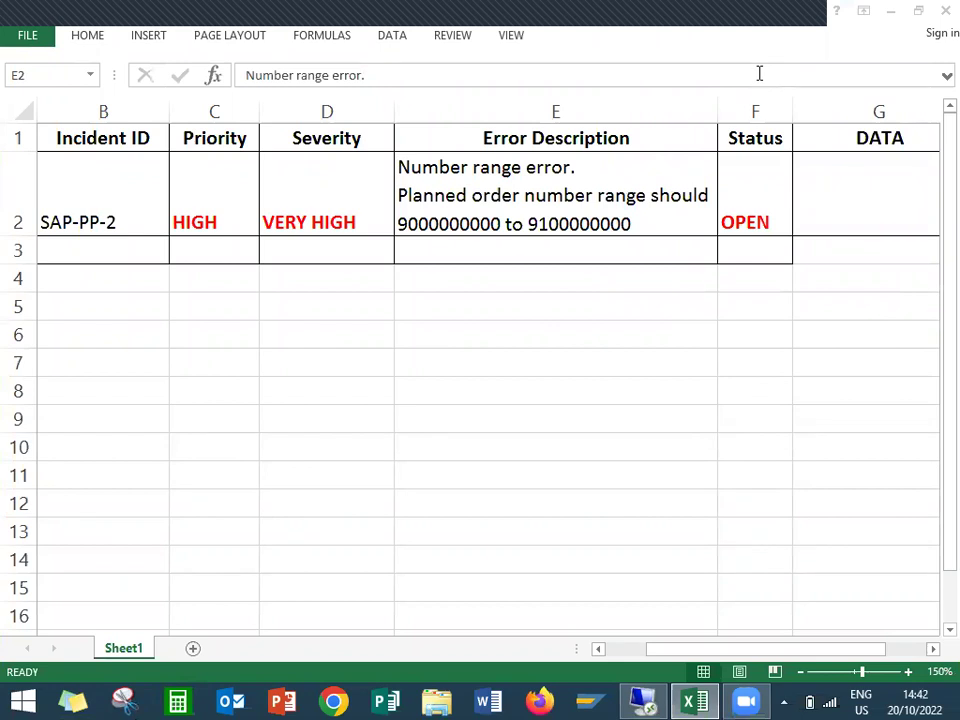
{"action": "left_click", "coordinate": [507, 199]}
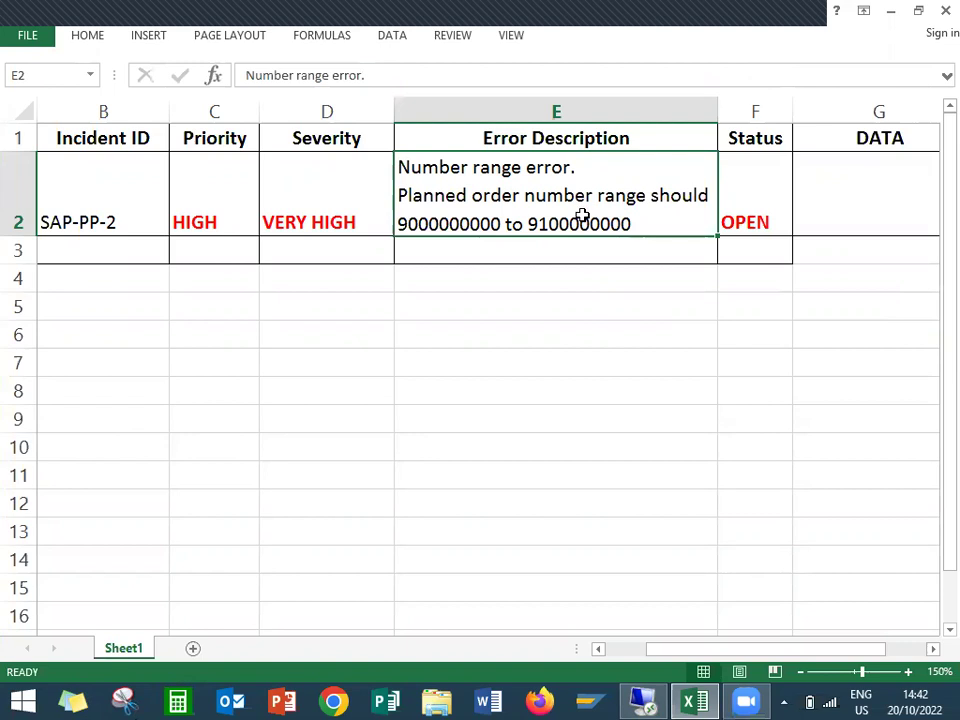
{"action": "double_click", "coordinate": [443, 224]}
{"action": "double_click", "coordinate": [442, 222]}
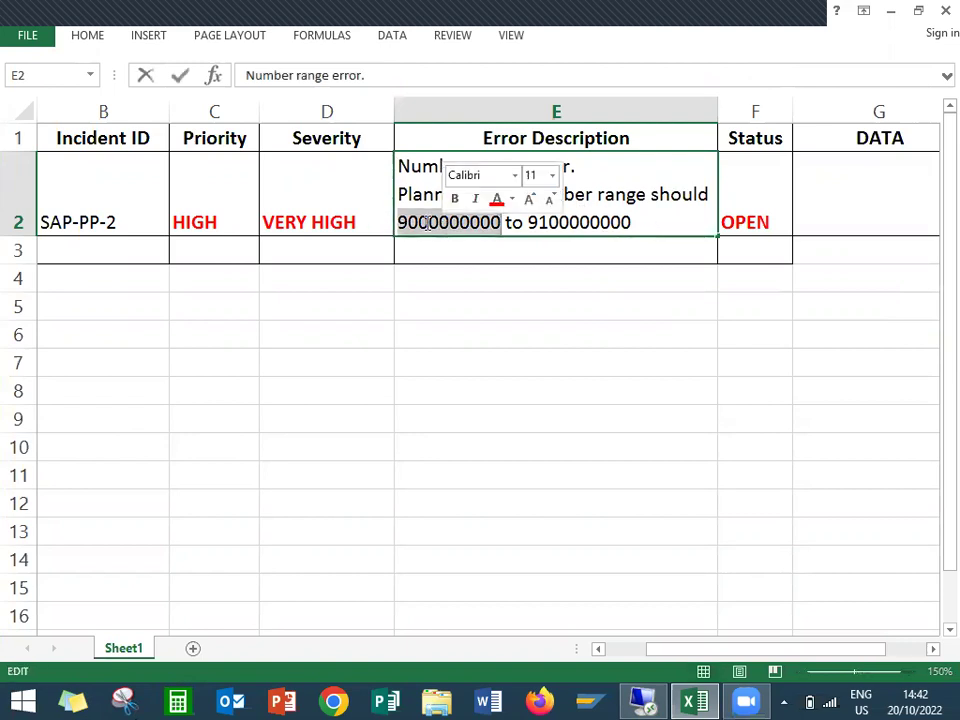
{"action": "left_click", "coordinate": [423, 222]}
{"action": "left_click_drag", "start_coordinate": [399, 222], "coordinate": [656, 230]}
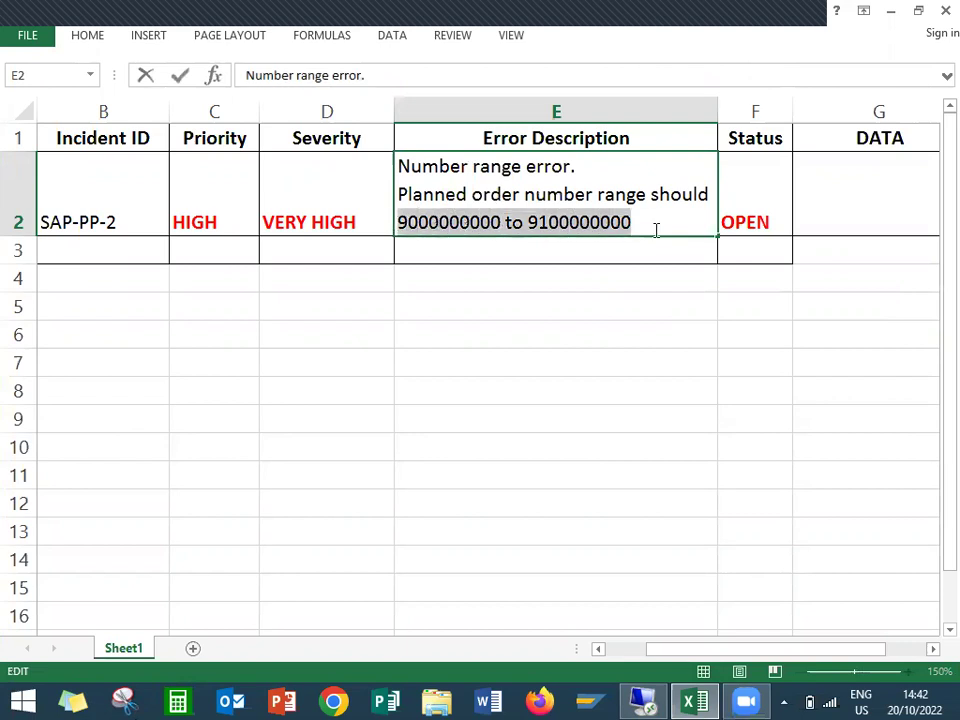
{"action": "left_click", "coordinate": [786, 232]}
{"action": "left_click", "coordinate": [439, 221]}
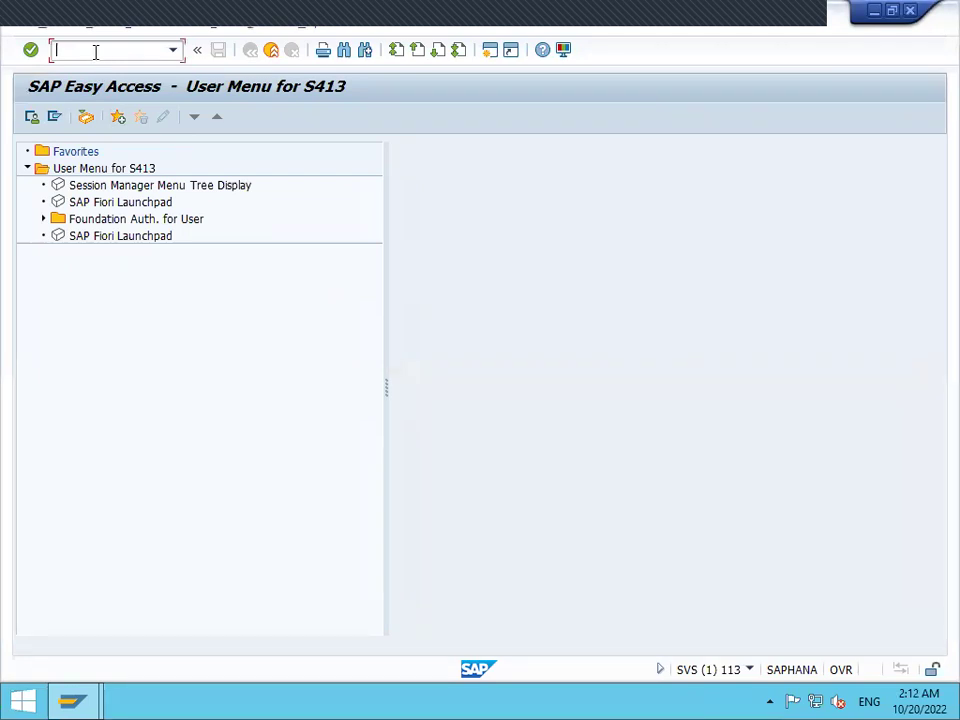
- Run OPPQ and open the MRP plant parameters for plant 0001
{"action": "type", "text": "OPPQ"}
{"action": "key", "text": "Return"}
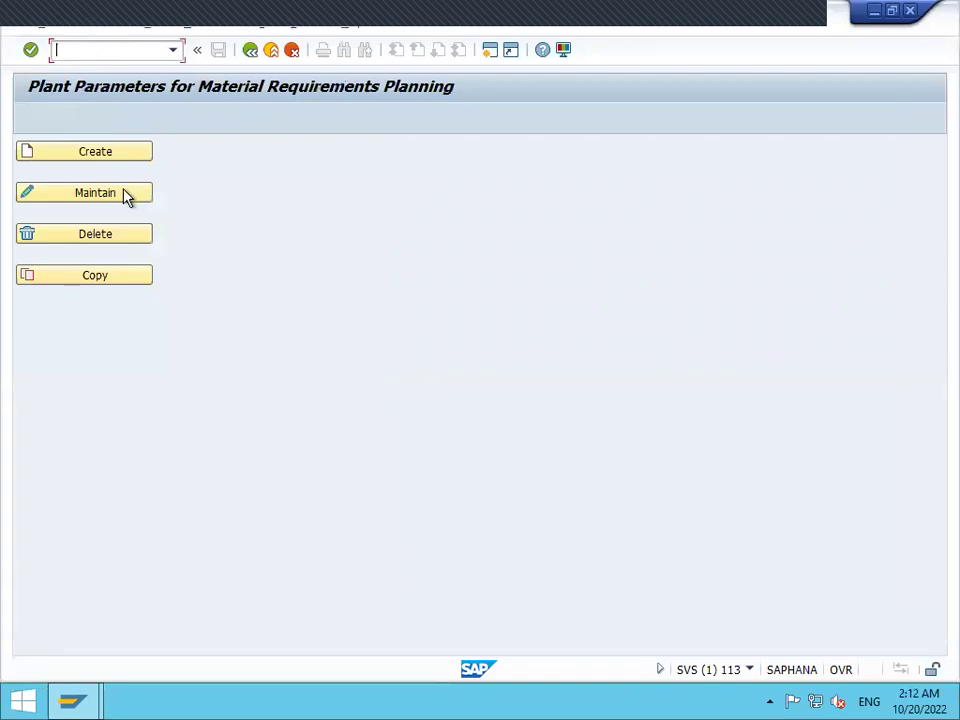
{"action": "left_click", "coordinate": [126, 193]}
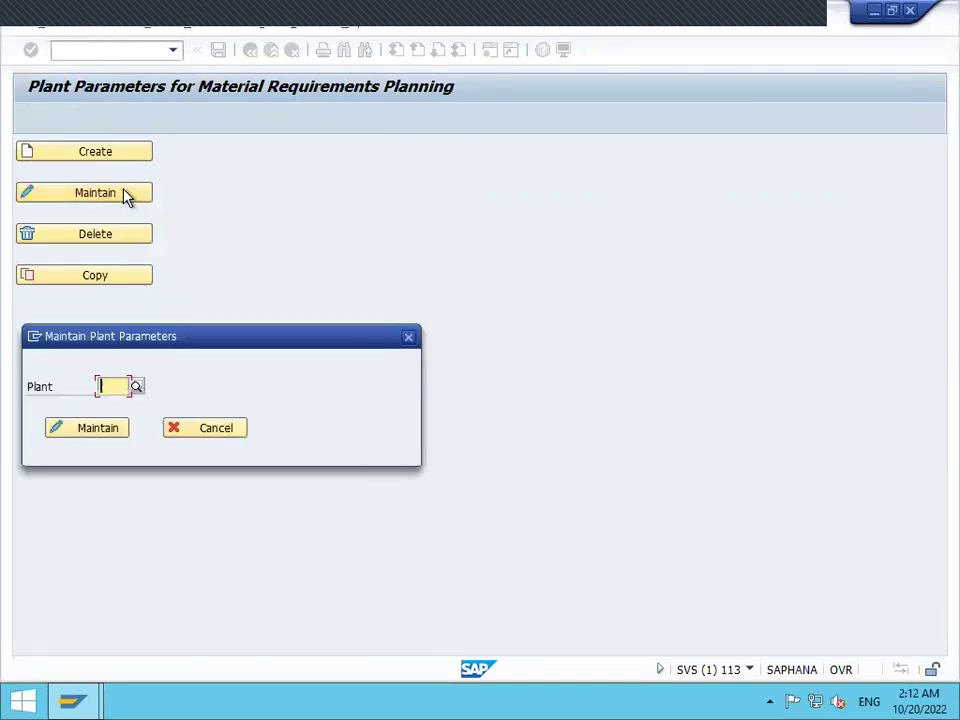
{"action": "key", "text": "Down"}
{"action": "key", "text": "Down"}
{"action": "key", "text": "Return"}
{"action": "left_click", "coordinate": [101, 430]}
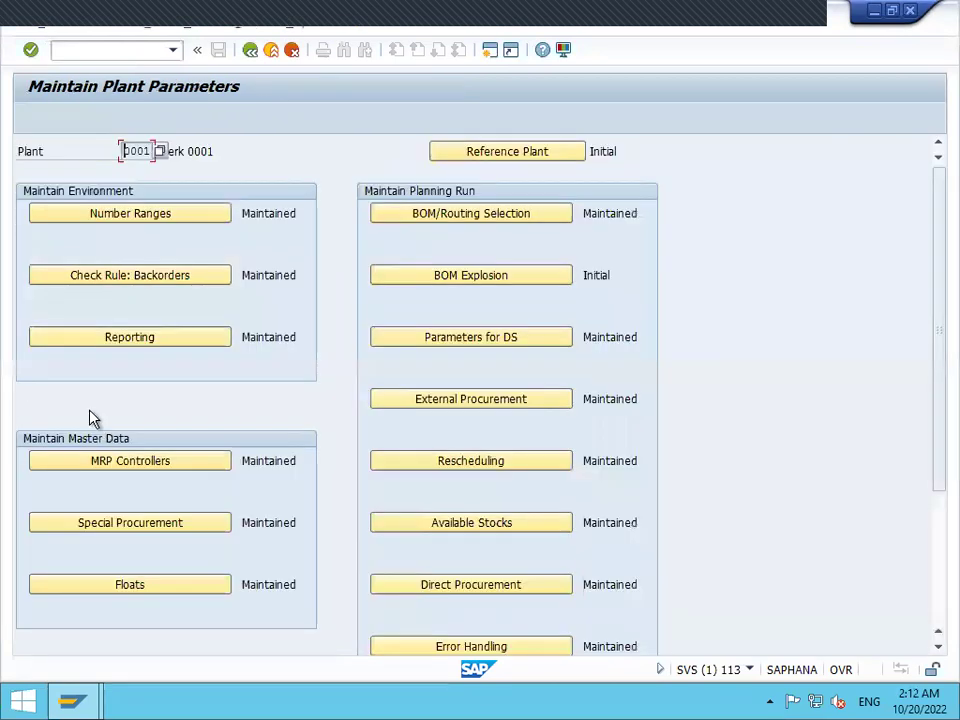
- Check that planned orders use number range 01, then return to the plant parameters
{"action": "left_click", "coordinate": [141, 214]}
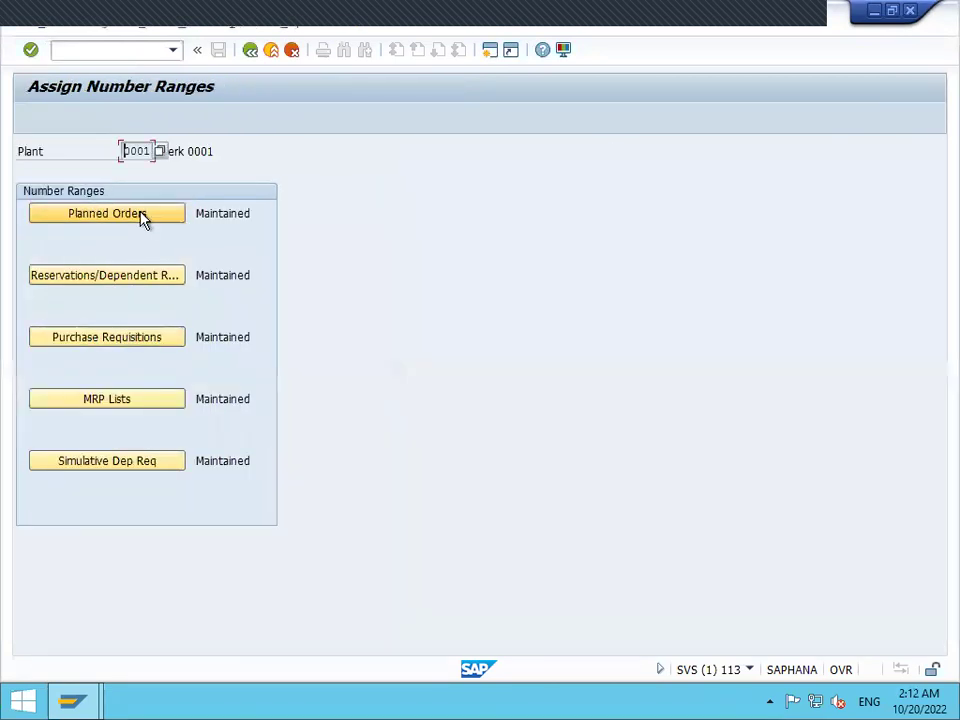
{"action": "left_click", "coordinate": [141, 216]}
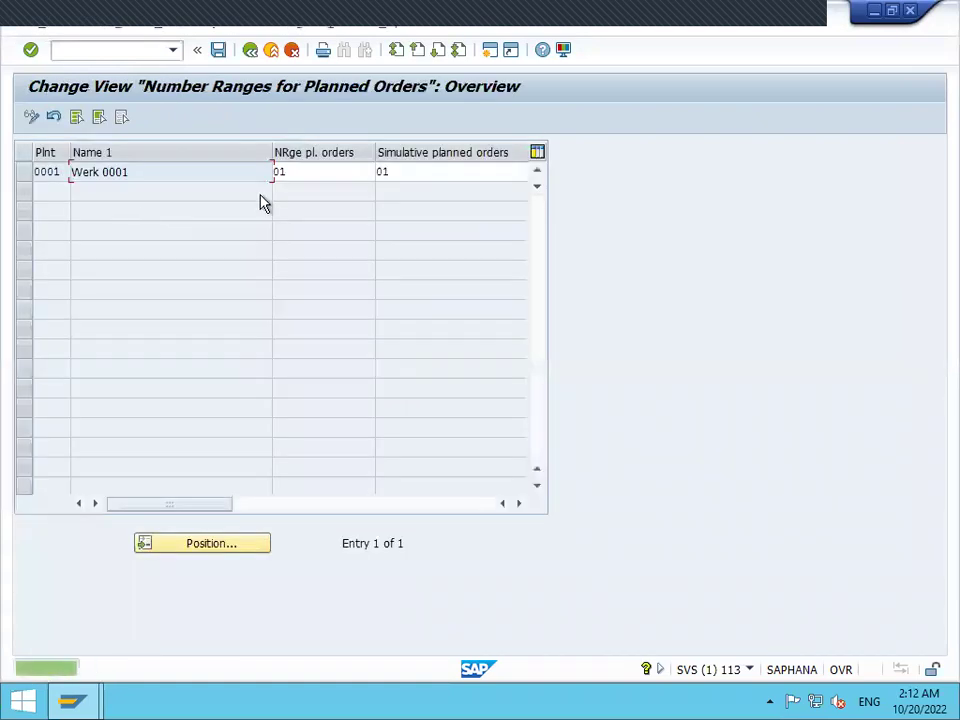
{"action": "left_click", "coordinate": [294, 171]}
{"action": "left_click_drag", "start_coordinate": [294, 171], "coordinate": [266, 171]}
{"action": "left_click", "coordinate": [289, 171]}
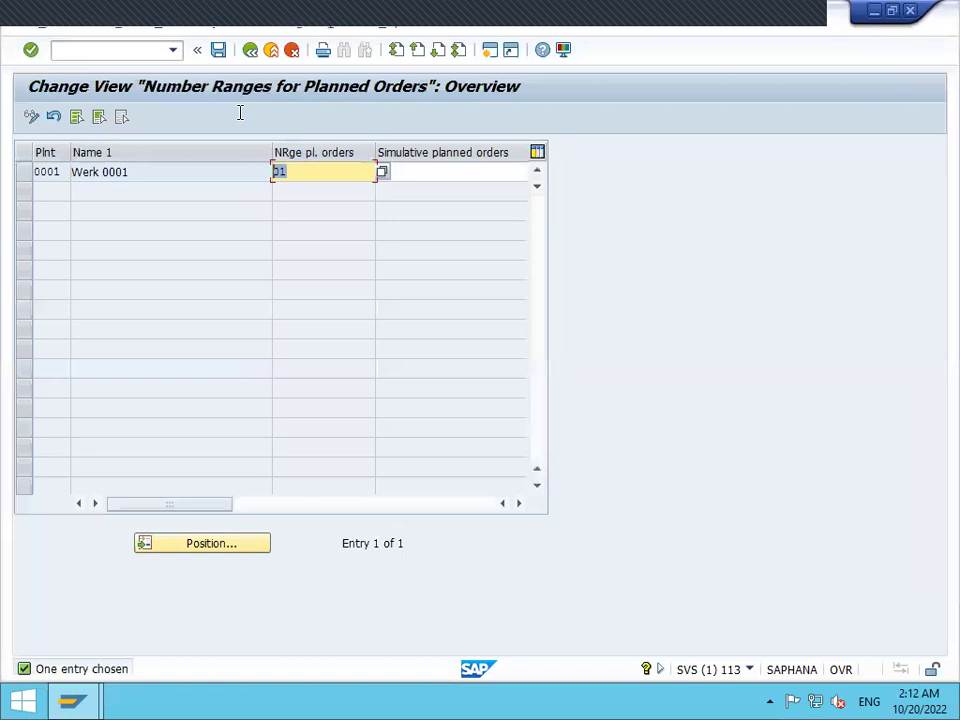
{"action": "left_click", "coordinate": [272, 57]}
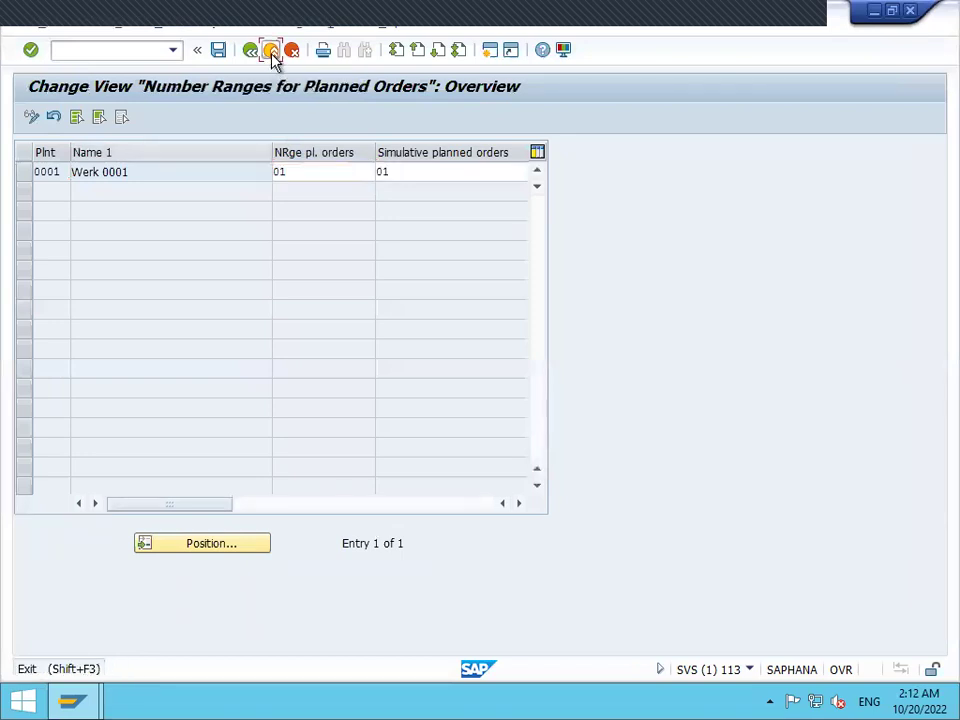
{"action": "left_click", "coordinate": [272, 57]}
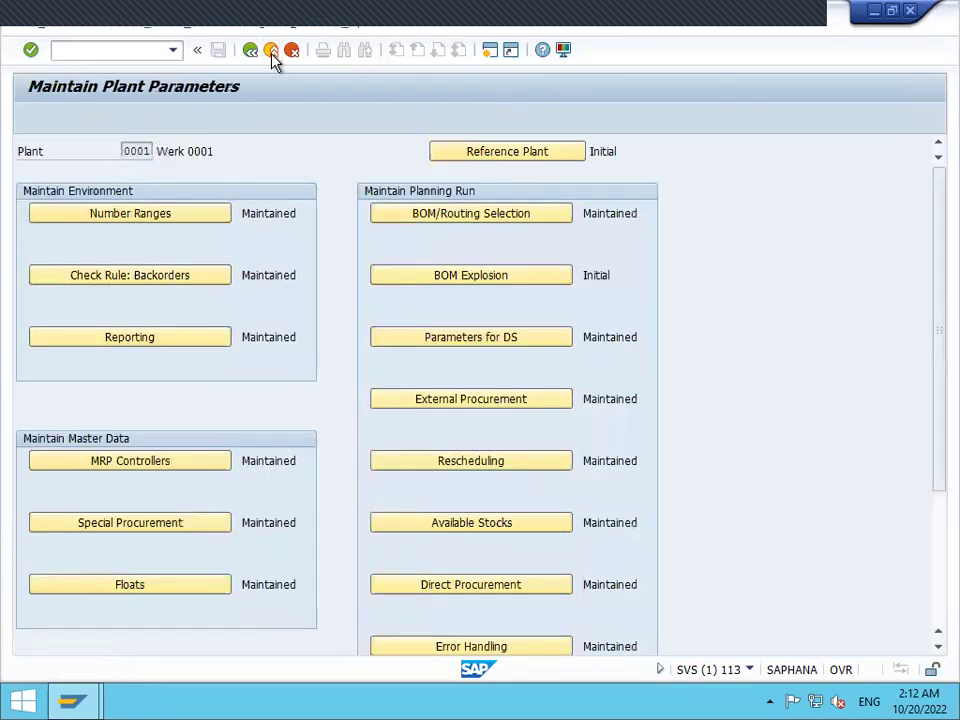
{"action": "left_click", "coordinate": [272, 57]}
- Go back to SAP Easy Access and start transaction SNR
{"action": "left_click", "coordinate": [272, 57]}
{"action": "type", "text": "SNO"}
{"action": "key", "text": "BackSpace"}
{"action": "type", "text": "R"}
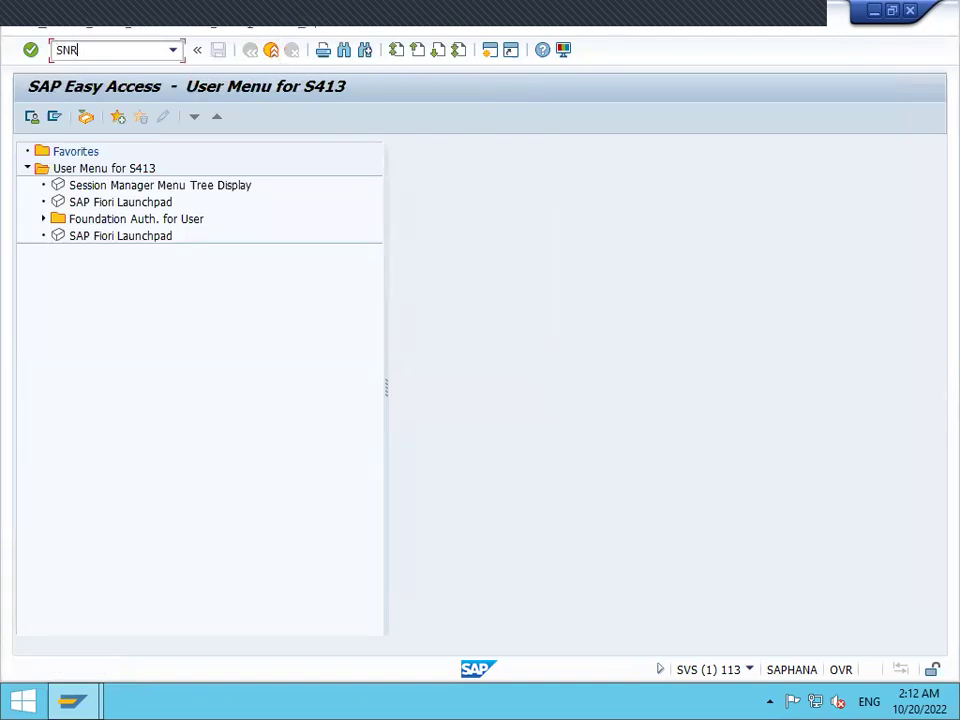
{"action": "key", "text": "Return"}
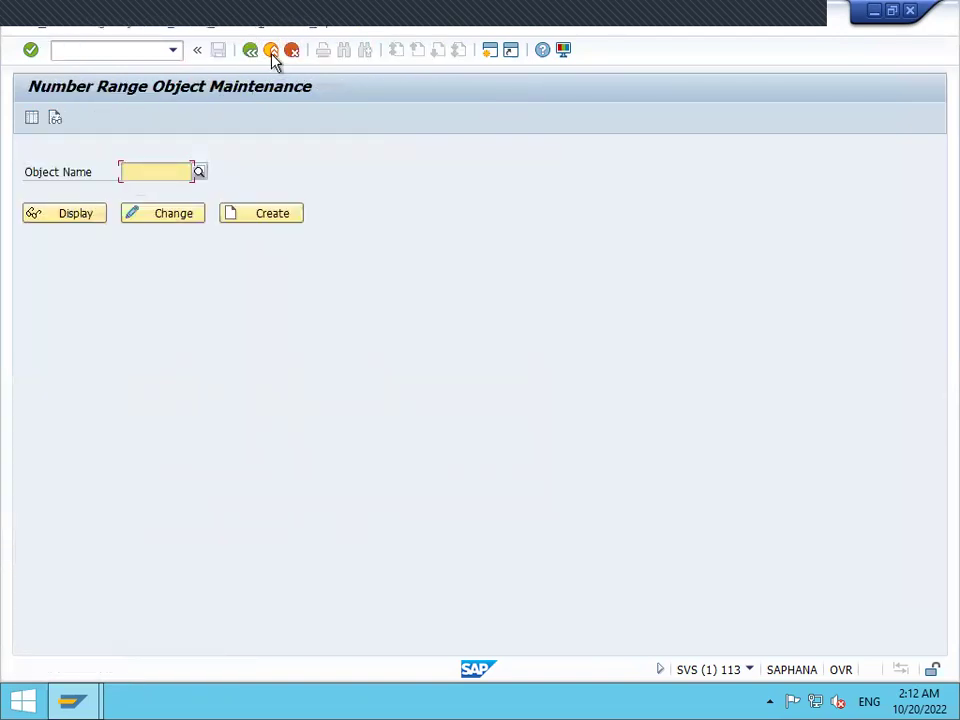
- Display number range object PLAF and switch to interval editing
{"action": "type", "text": "PLAF"}
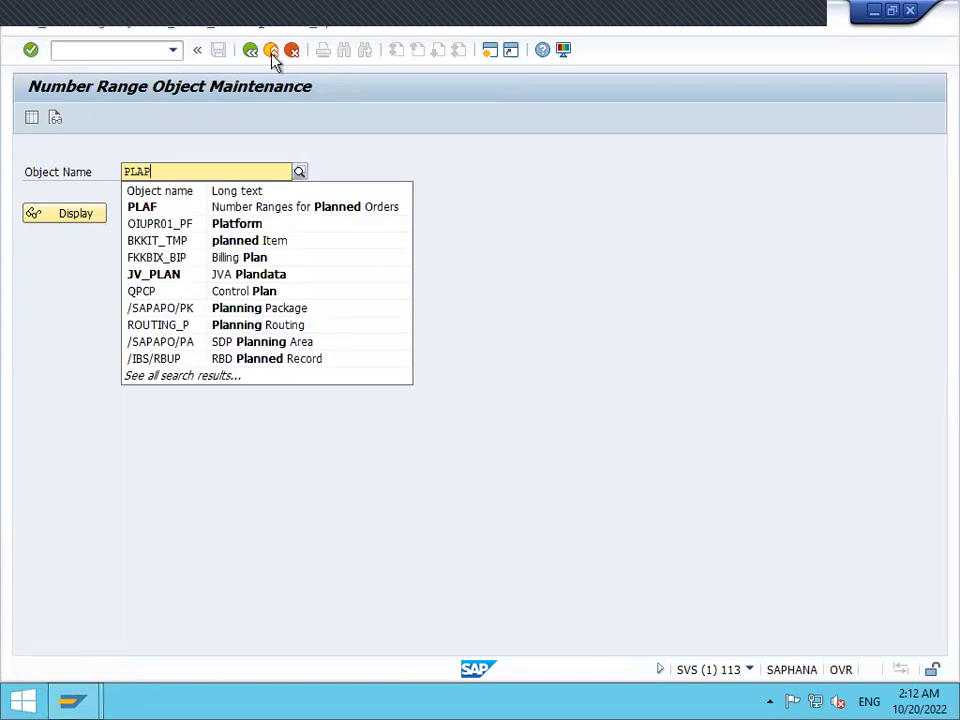
{"action": "key", "text": "Down"}
{"action": "key", "text": "Return"}
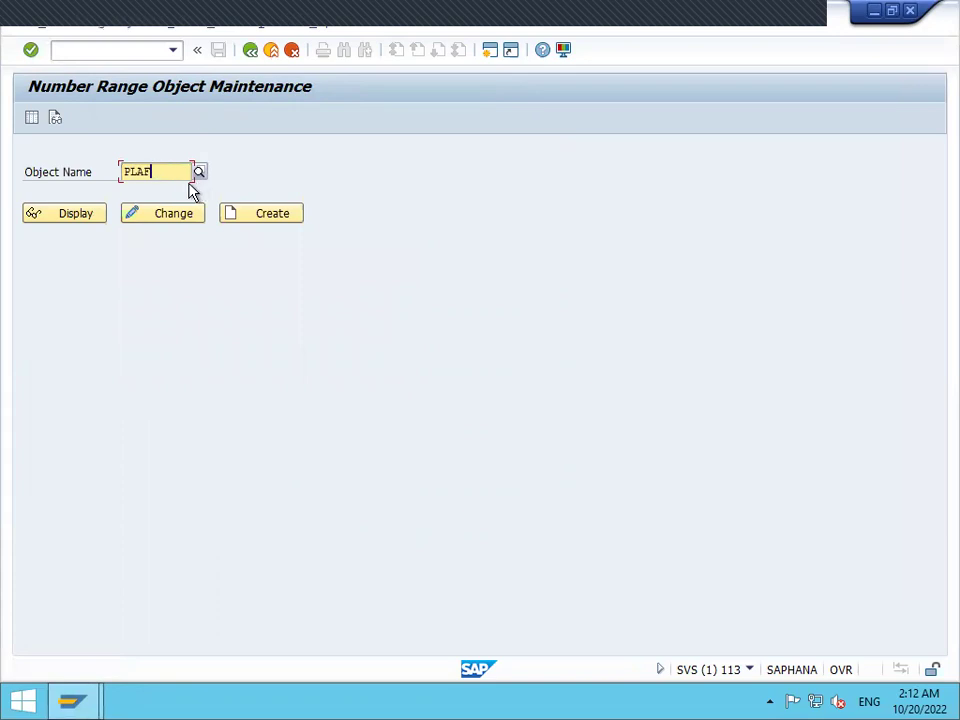
{"action": "left_click_drag", "start_coordinate": [171, 176], "coordinate": [120, 172]}
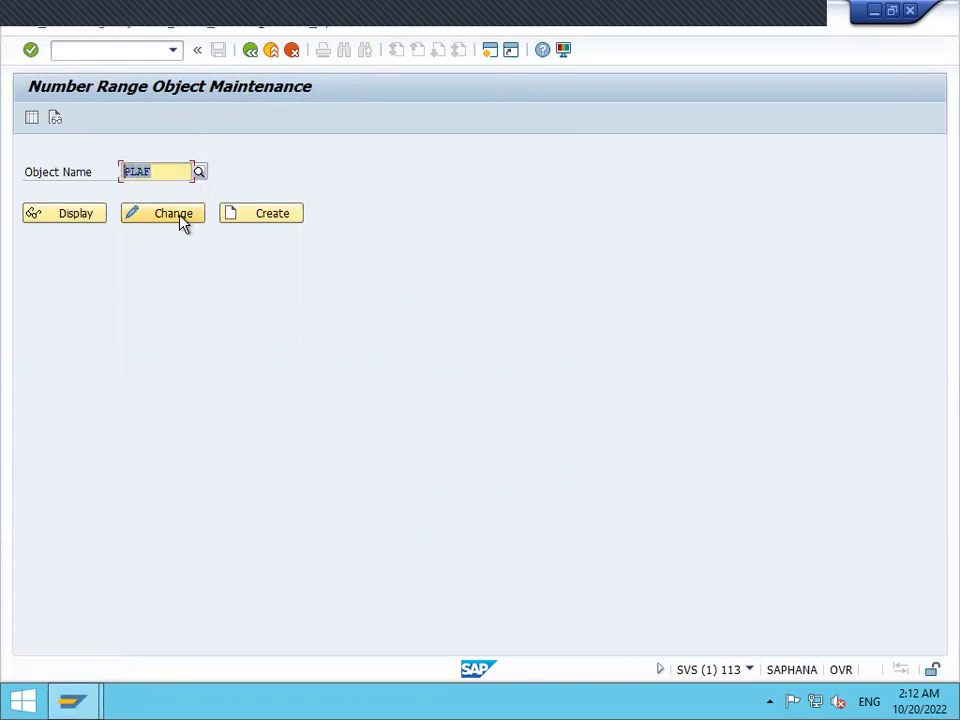
{"action": "left_click", "coordinate": [95, 226]}
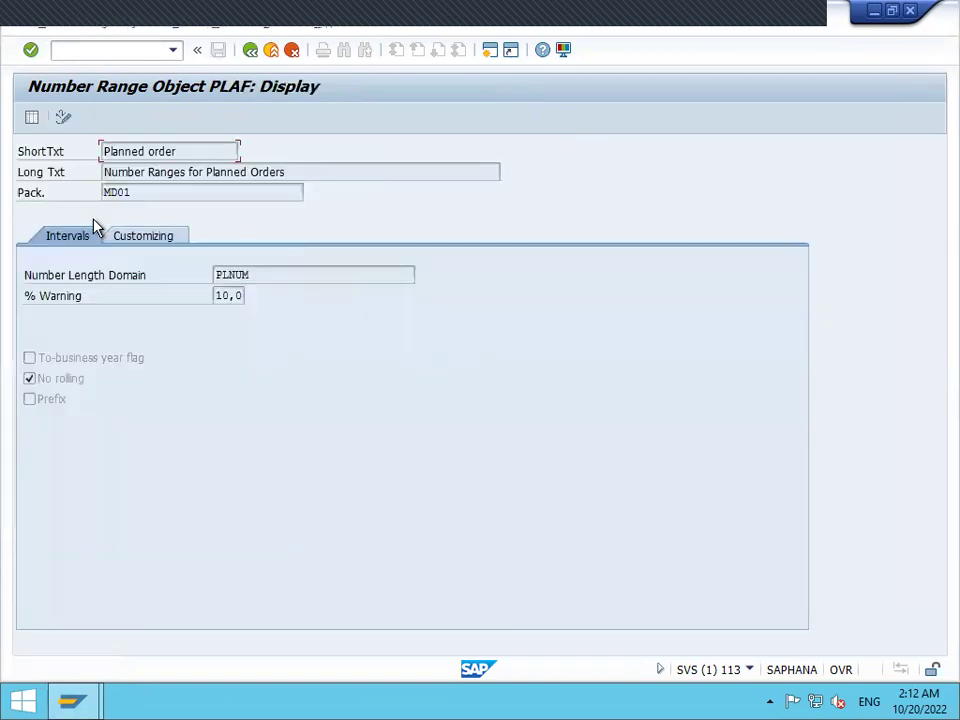
{"action": "left_click", "coordinate": [32, 119]}
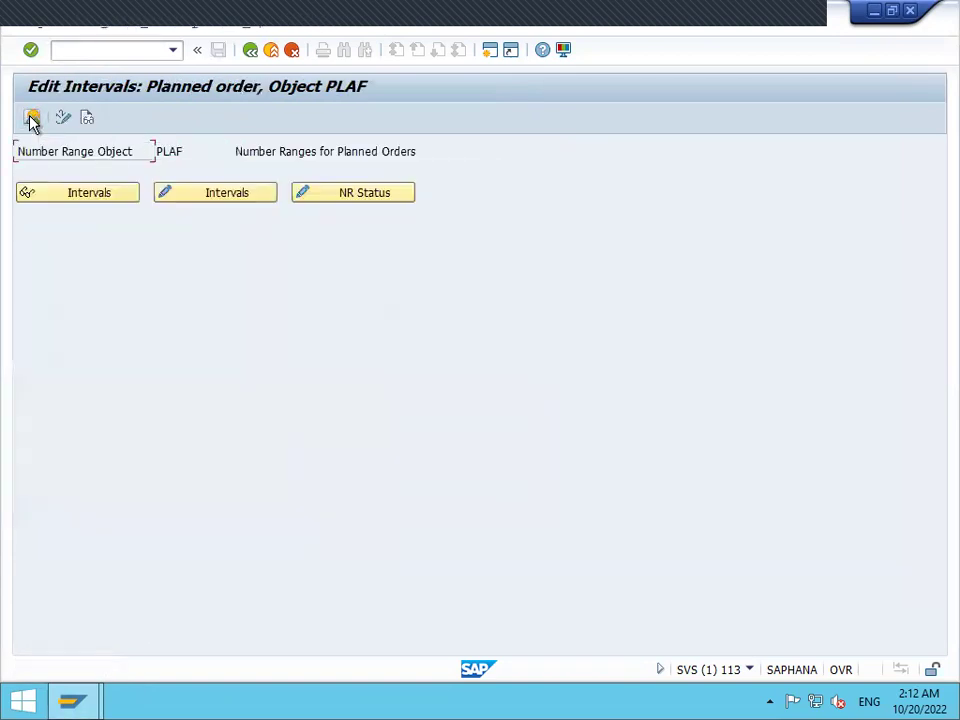
- Inspect existing interval 01's start, end and current number 5331
{"action": "left_click", "coordinate": [203, 205]}
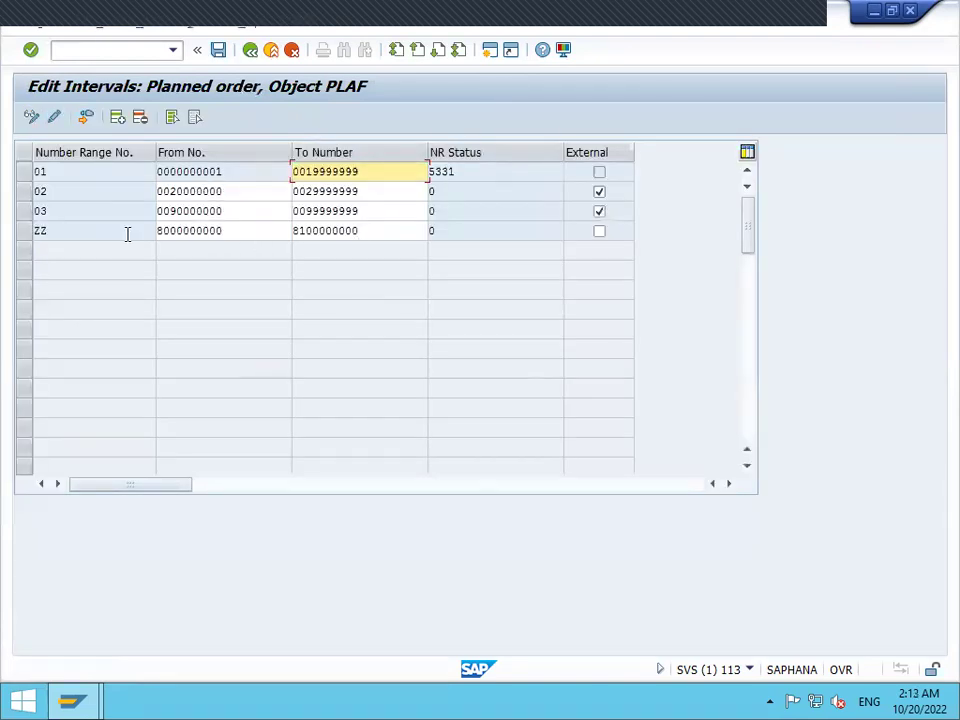
{"action": "left_click_drag", "start_coordinate": [228, 173], "coordinate": [150, 168]}
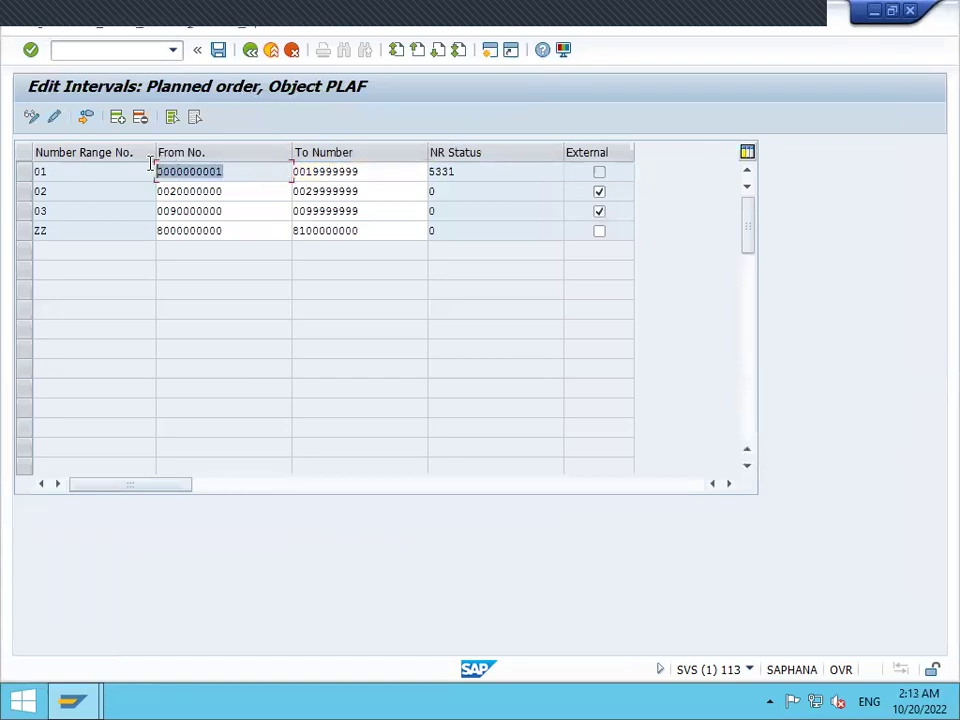
{"action": "left_click", "coordinate": [449, 173]}
{"action": "double_click", "coordinate": [449, 173]}
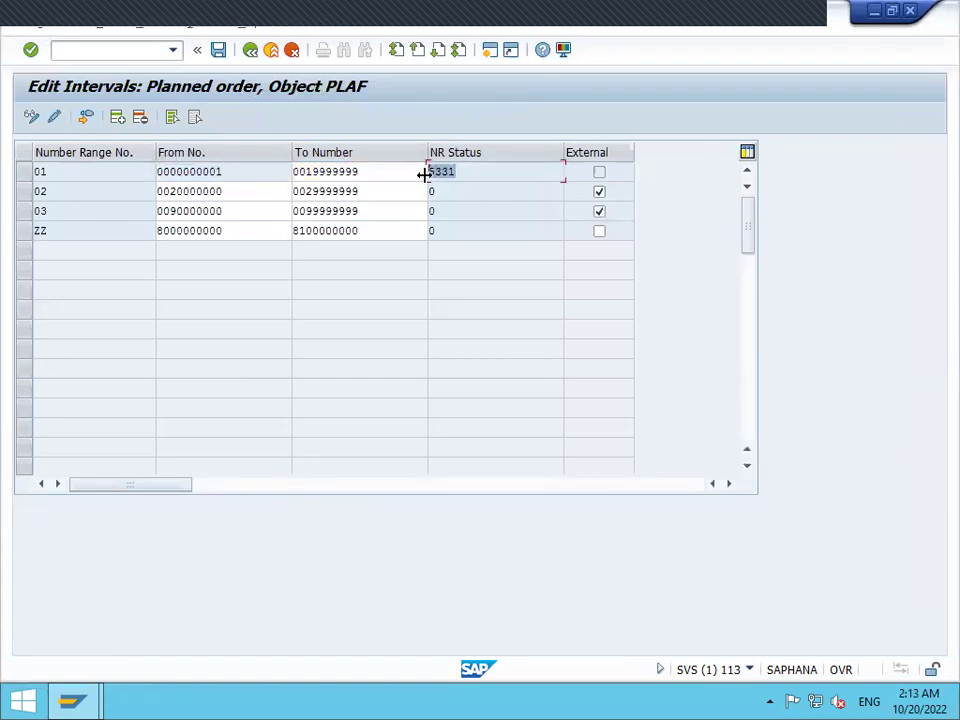
{"action": "left_click", "coordinate": [470, 172]}
{"action": "left_click_drag", "start_coordinate": [377, 171], "coordinate": [294, 171]}
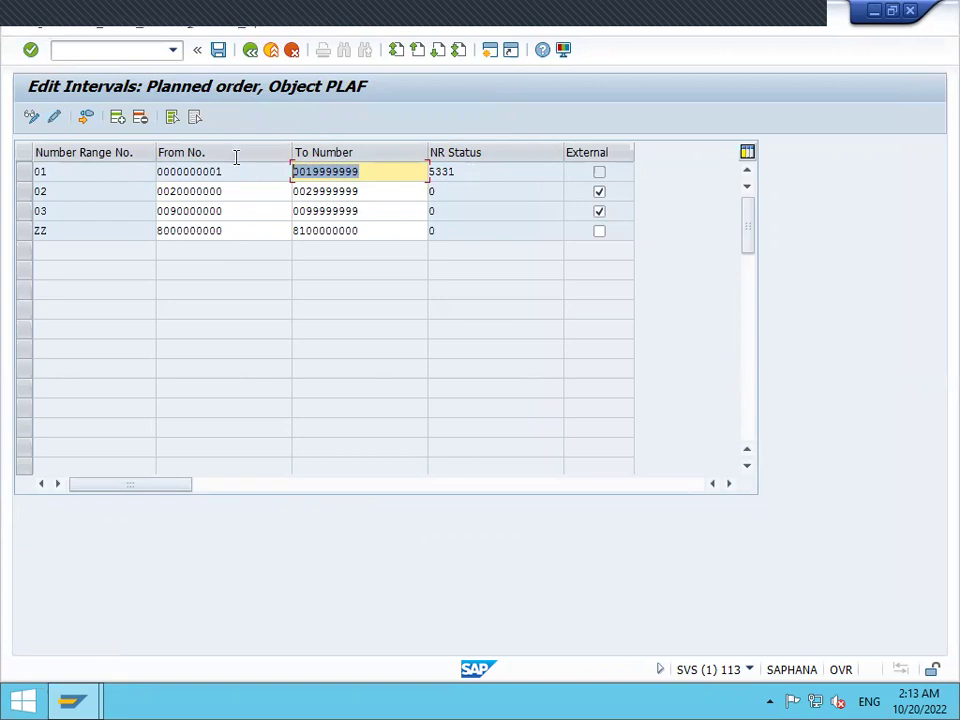
{"action": "left_click", "coordinate": [119, 127]}
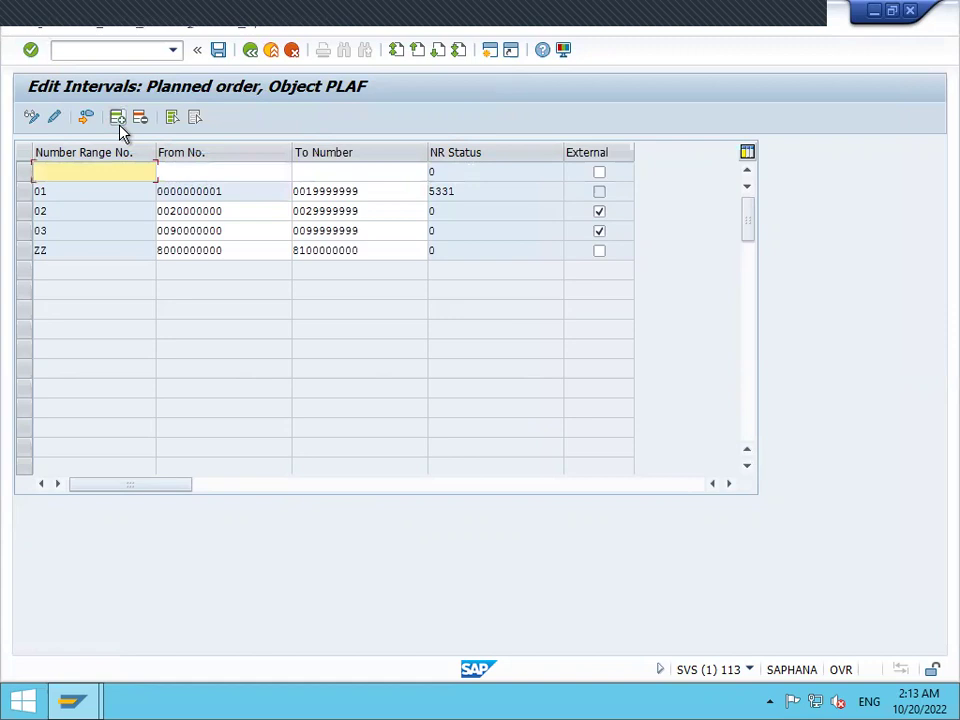
{"action": "type", "text": "04"}
{"action": "key", "text": "Tab"}
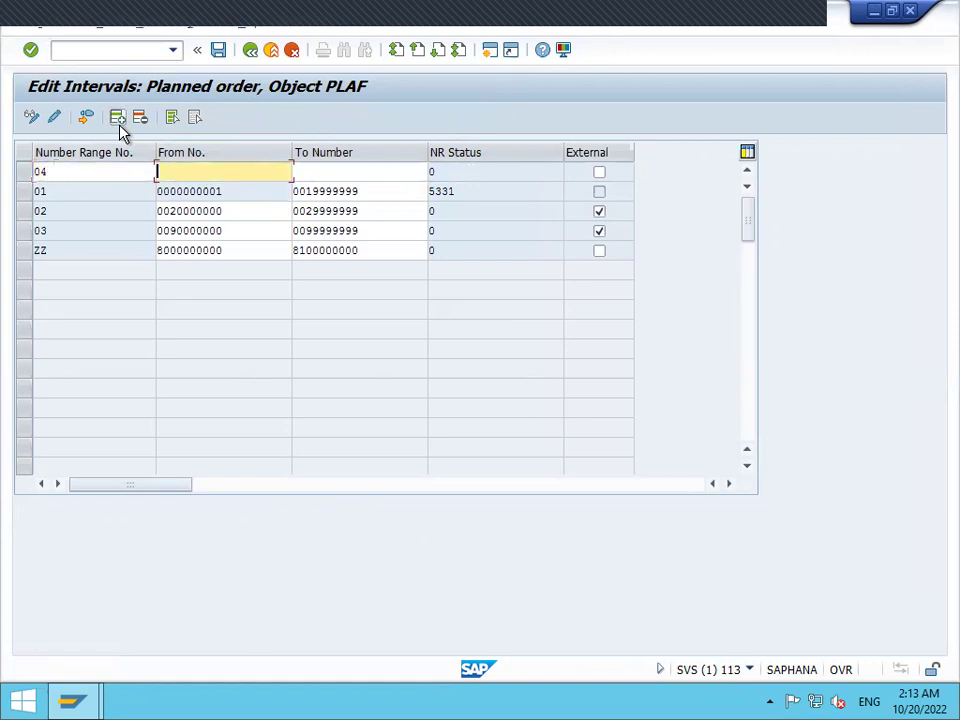
{"action": "type", "text": "9000000000"}
{"action": "key", "text": "Tab"}
{"action": "type", "text": "9100000000"}
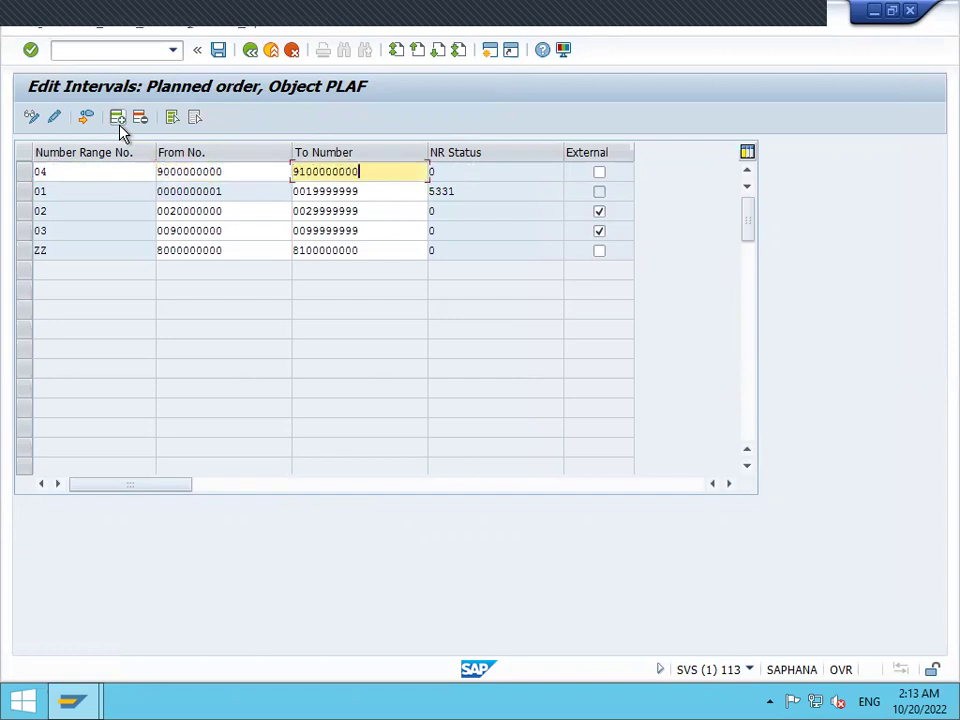
{"action": "left_click", "coordinate": [30, 172]}
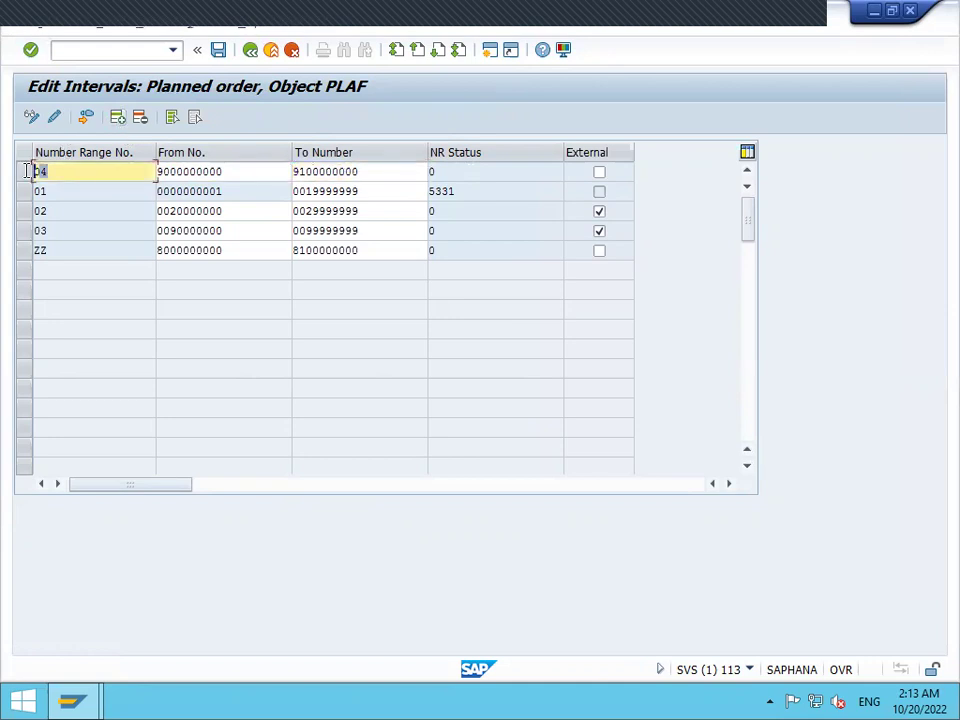
{"action": "left_click", "coordinate": [218, 52]}
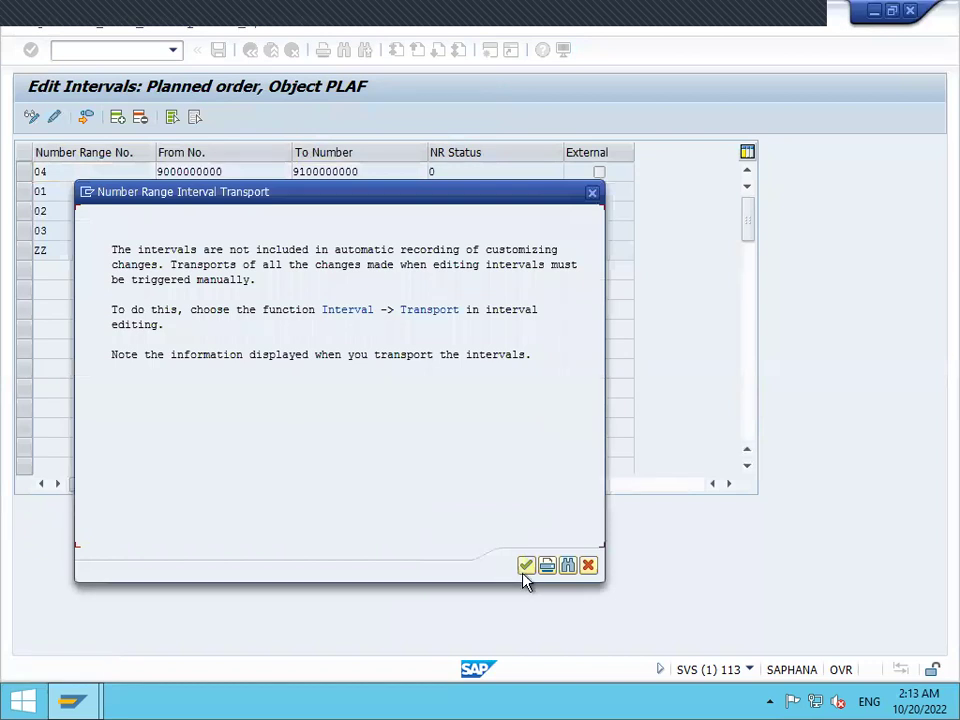
{"action": "left_click", "coordinate": [525, 568]}
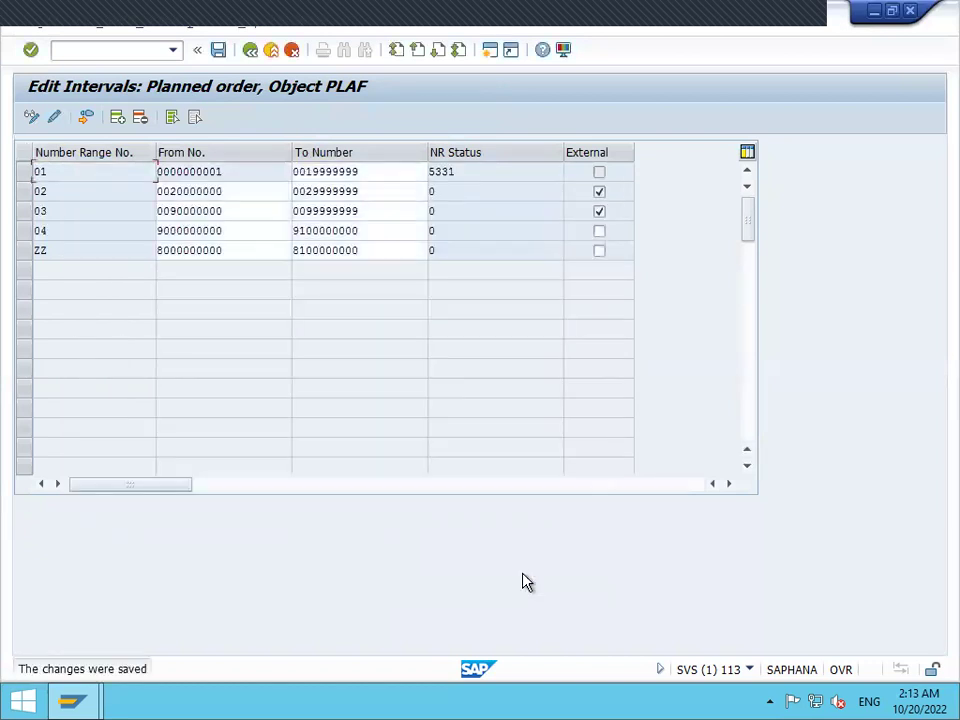
{"action": "left_click", "coordinate": [276, 54]}
- Return to the main menu and open OPPQ plant parameters for plant 0001
{"action": "left_click", "coordinate": [276, 54]}
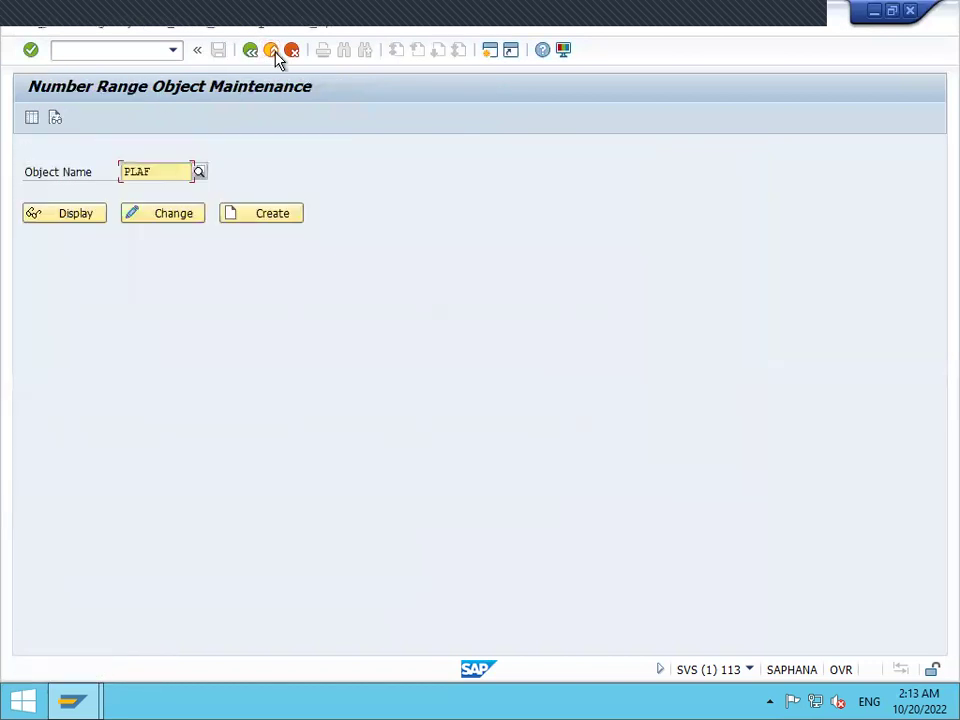
{"action": "left_click", "coordinate": [276, 54]}
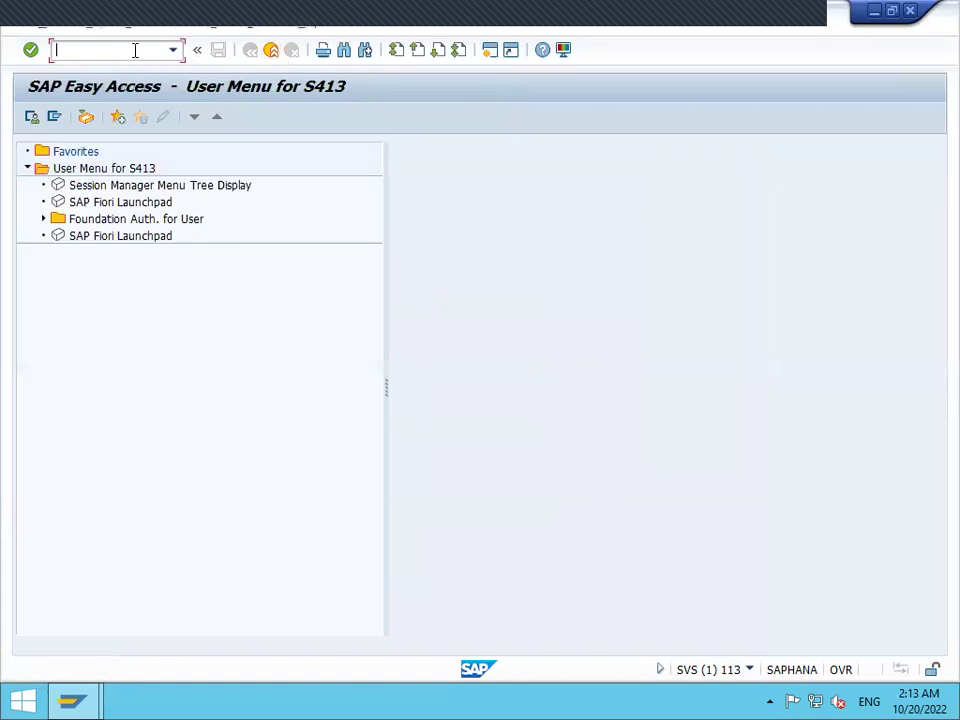
{"action": "type", "text": "OPPQ"}
{"action": "key", "text": "Return"}
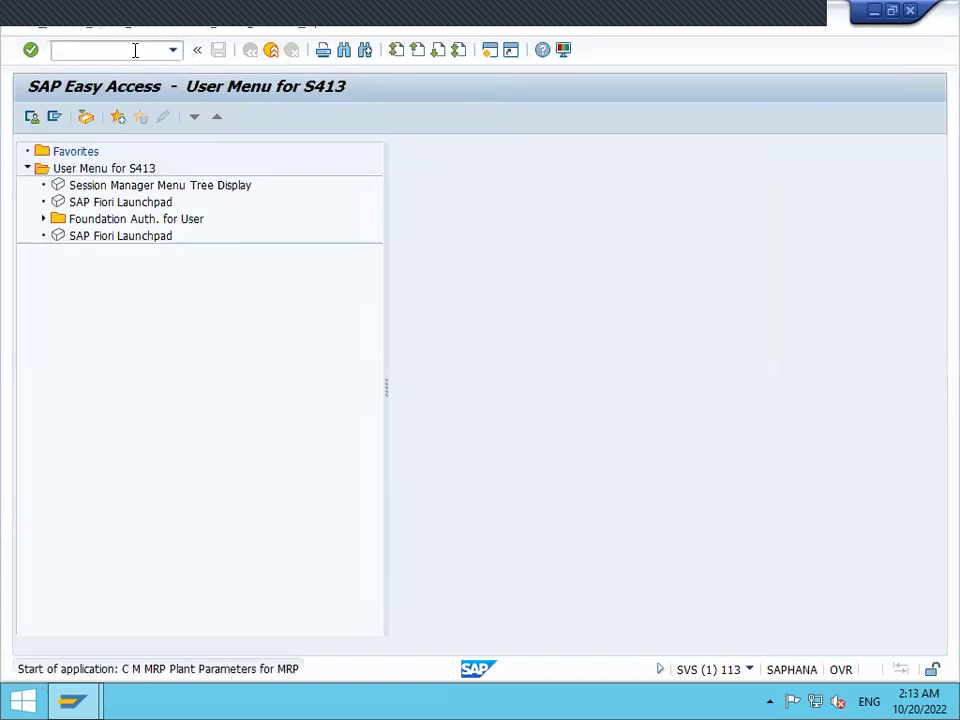
{"action": "left_click", "coordinate": [97, 204]}
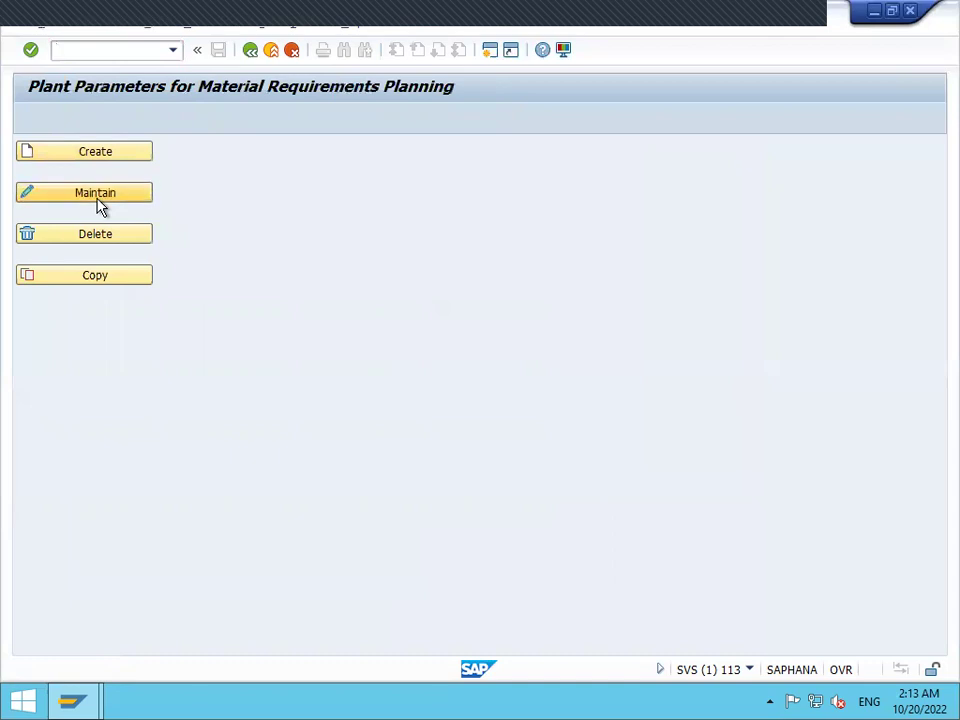
{"action": "type", "text": "0001"}
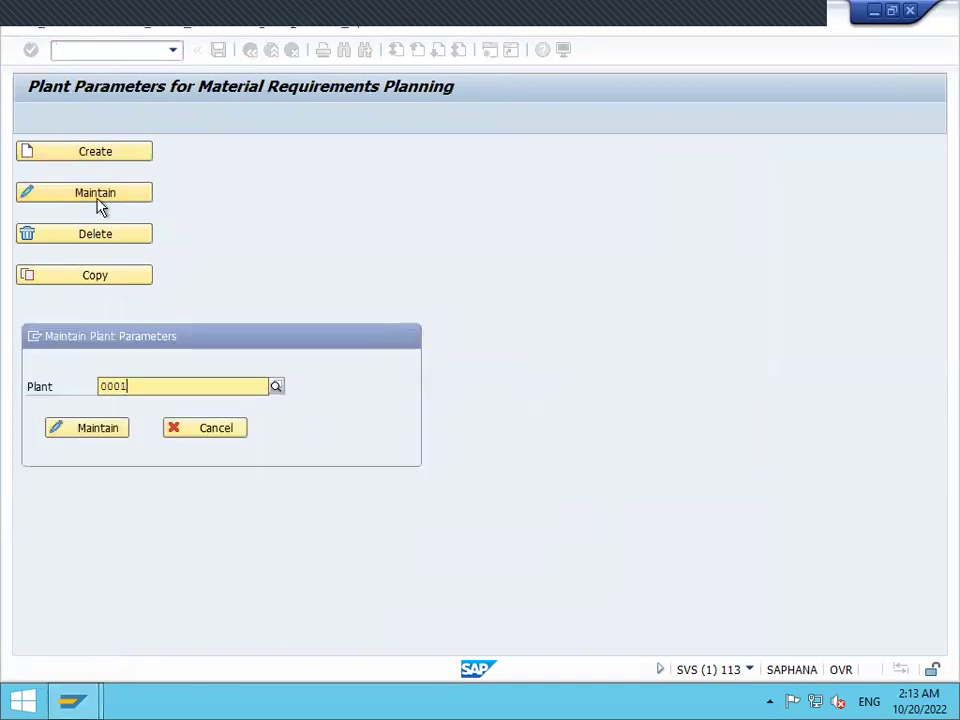
{"action": "key", "text": "Return"}
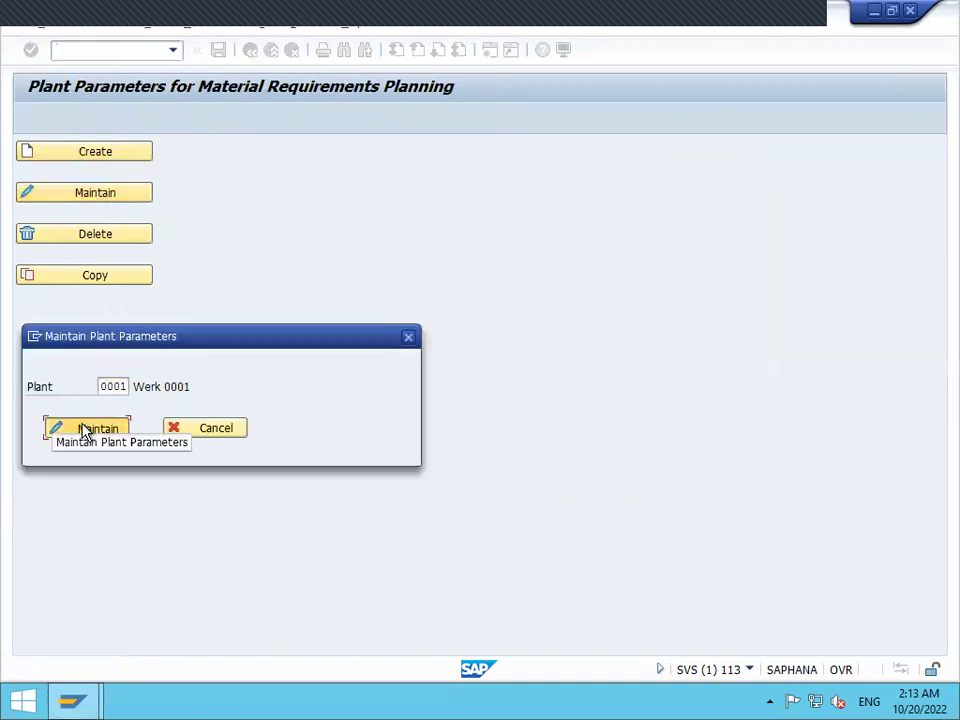
{"action": "left_click", "coordinate": [86, 428]}
- Assign number range 04 to planned orders and save under the customizing request
{"action": "left_click", "coordinate": [177, 216]}
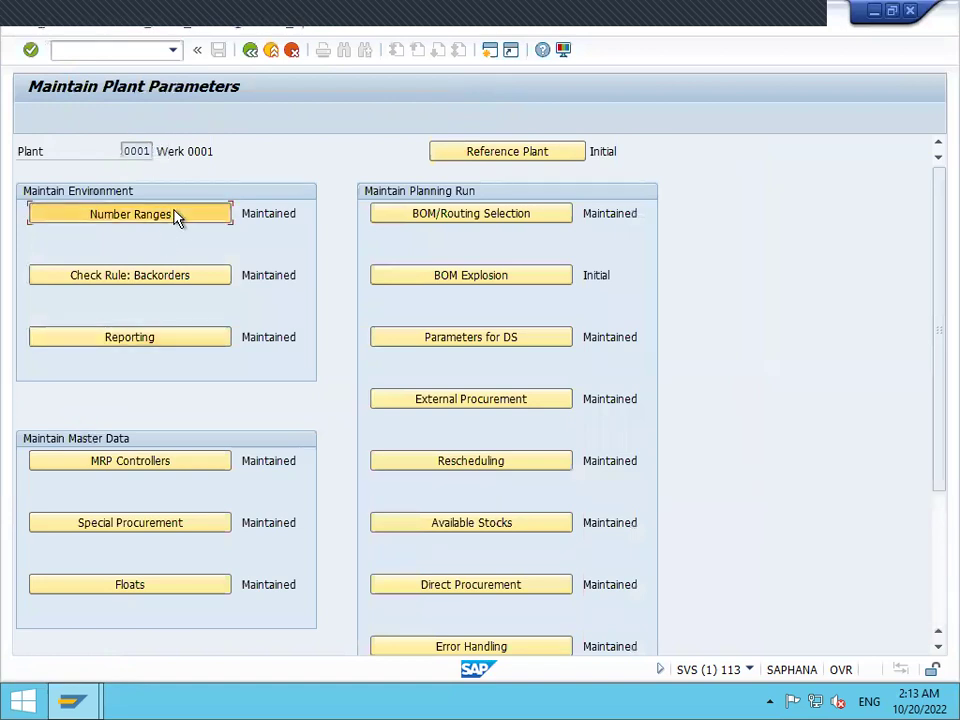
{"action": "left_click", "coordinate": [176, 215]}
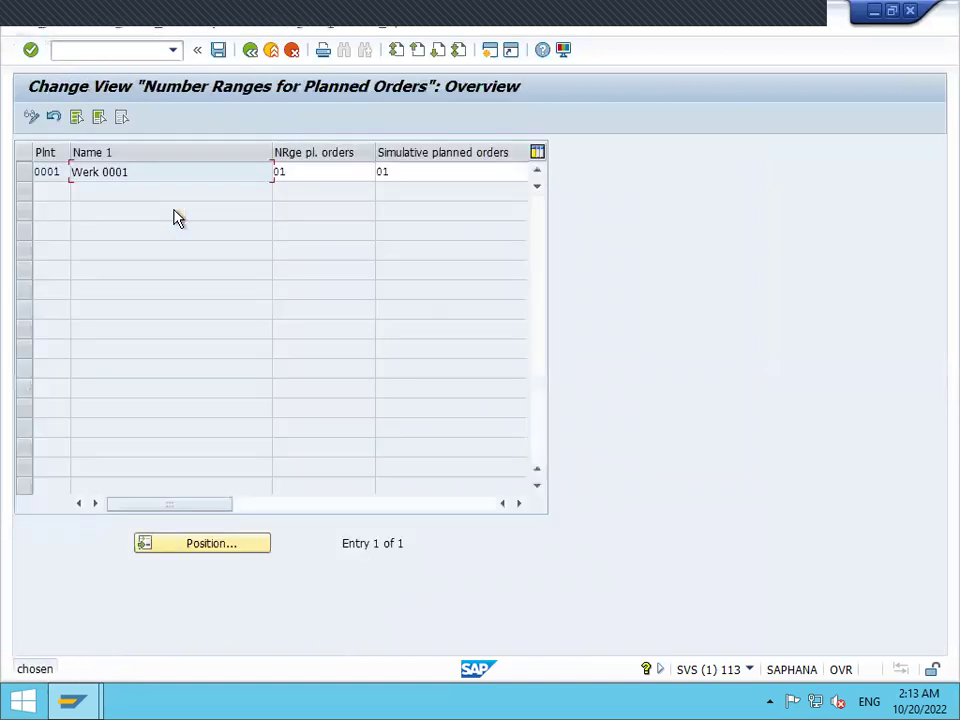
{"action": "left_click", "coordinate": [311, 172]}
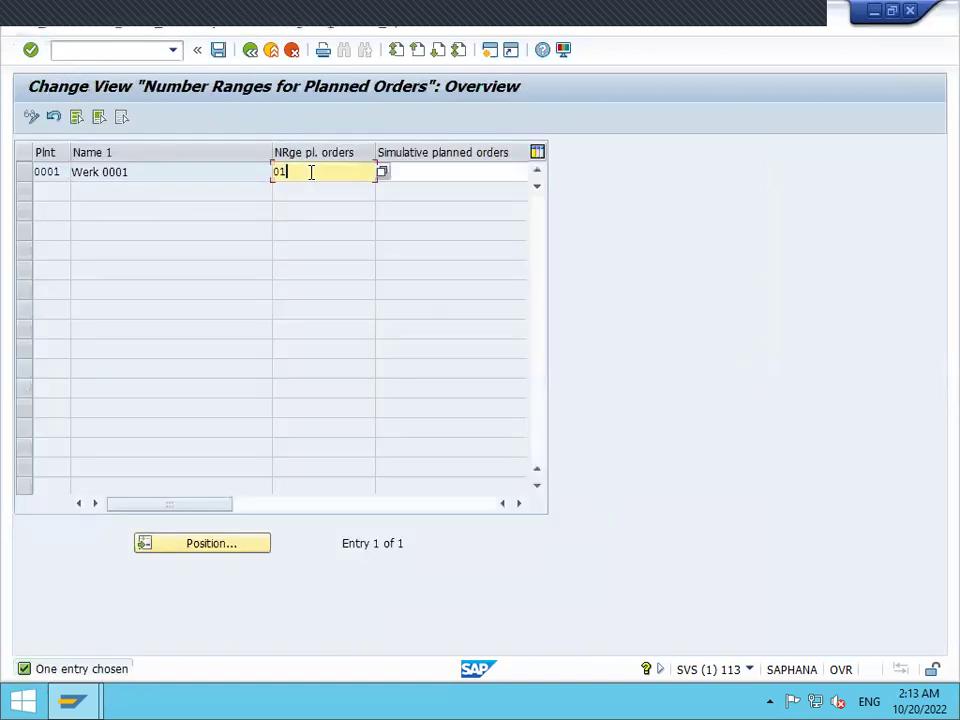
{"action": "left_click", "coordinate": [380, 174]}
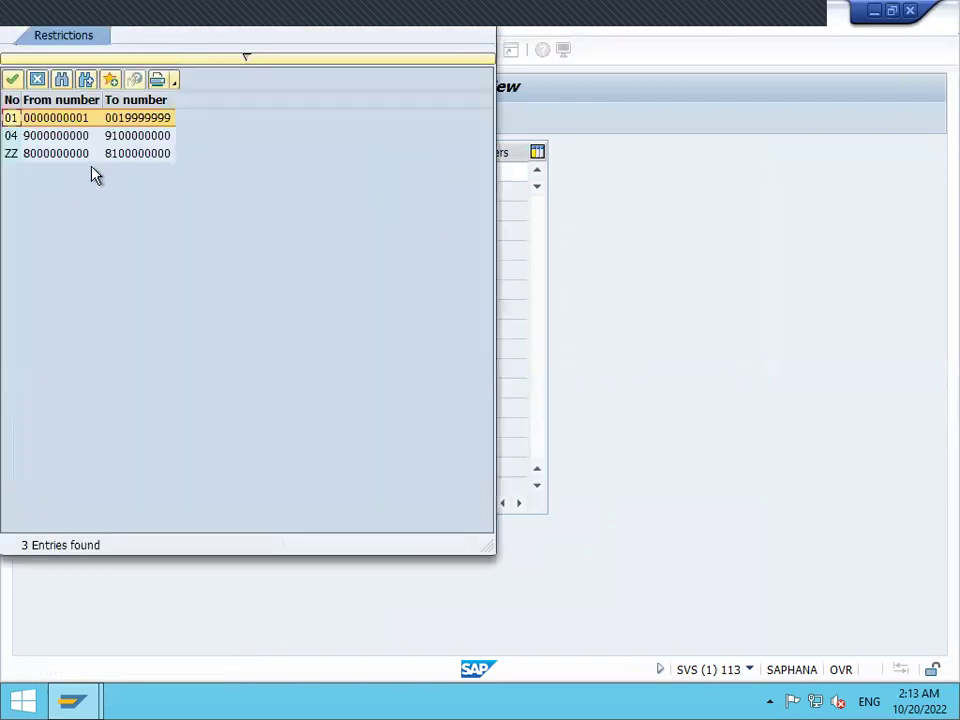
{"action": "left_click", "coordinate": [77, 137]}
{"action": "left_click", "coordinate": [77, 137]}
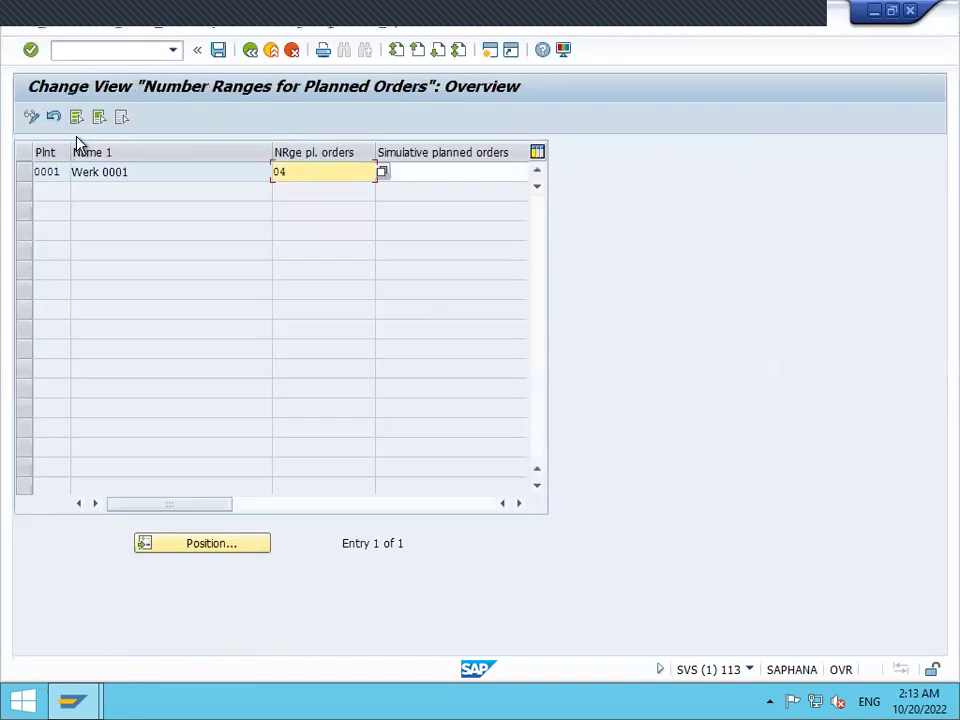
{"action": "left_click", "coordinate": [218, 50]}
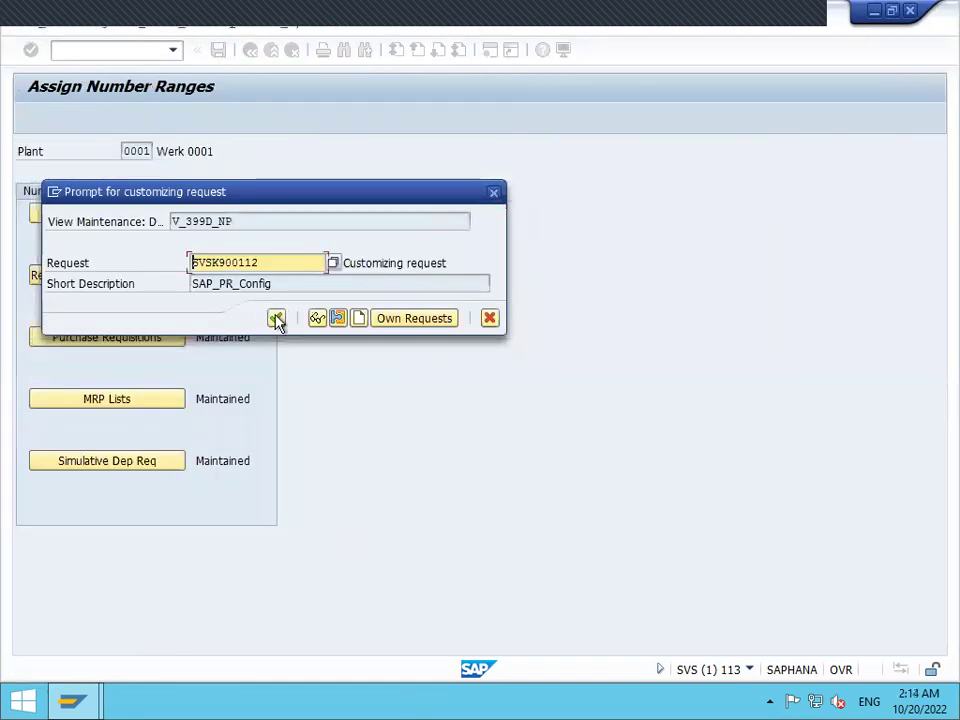
{"action": "left_click", "coordinate": [275, 319]}
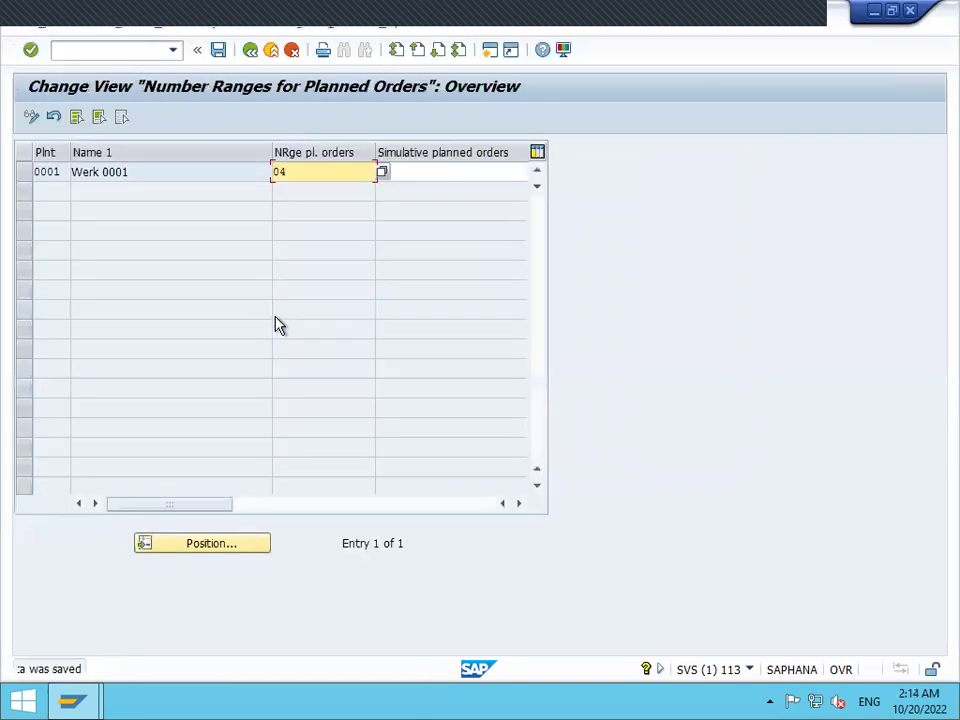
{"action": "key", "text": "F3"}
{"action": "key", "text": "F3"}
{"action": "key", "text": "F3"}
{"action": "key", "text": "F3"}
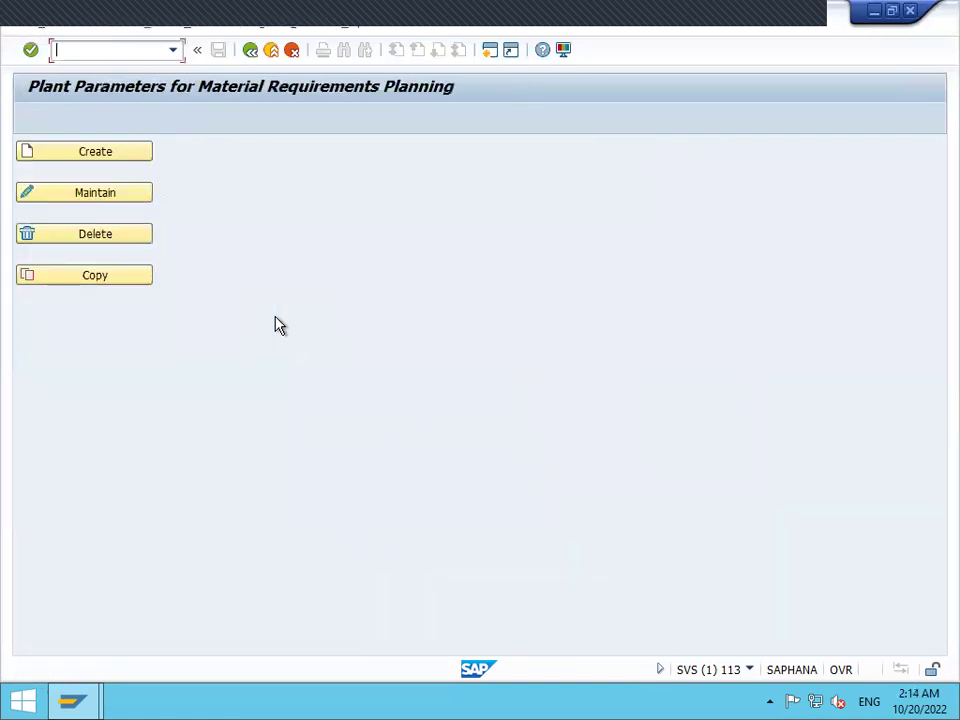
- Start MM01 and tick the Sales Org. Data 1, 2 and General/Plant views
{"action": "type", "text": "MM01"}
{"action": "key", "text": "Return"}
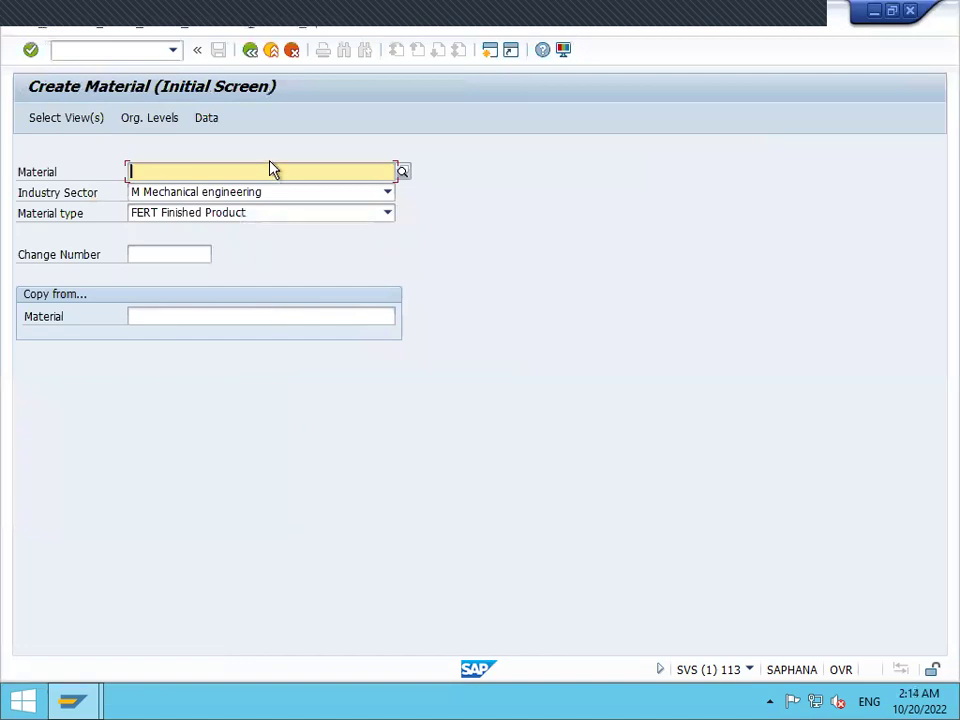
{"action": "key", "text": "Return"}
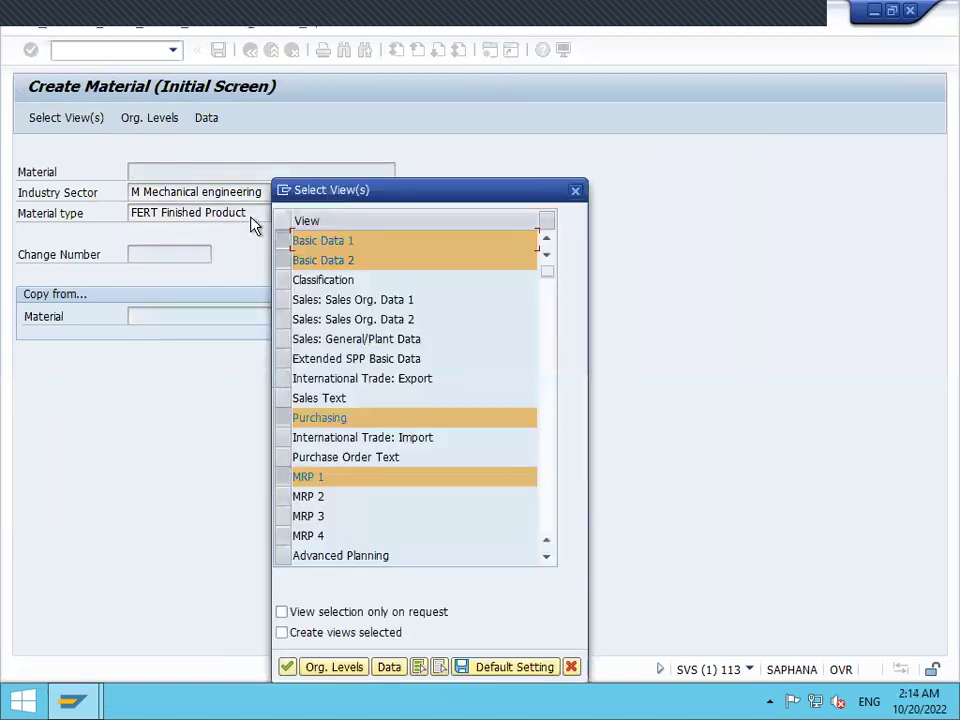
{"action": "left_click", "coordinate": [282, 313]}
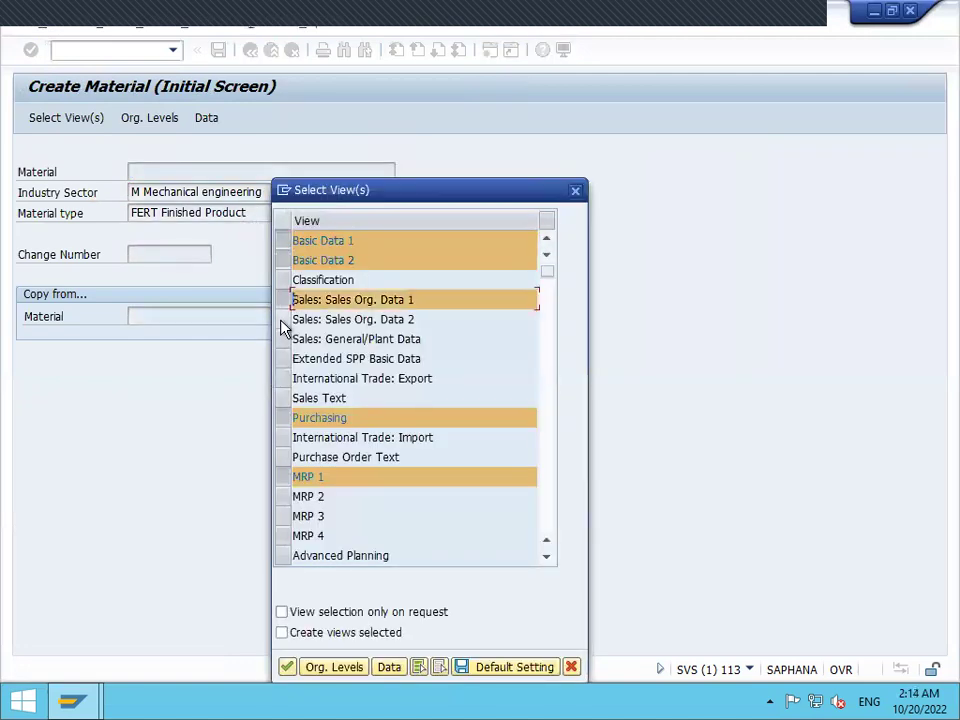
{"action": "left_click", "coordinate": [282, 321]}
{"action": "left_click", "coordinate": [283, 340]}
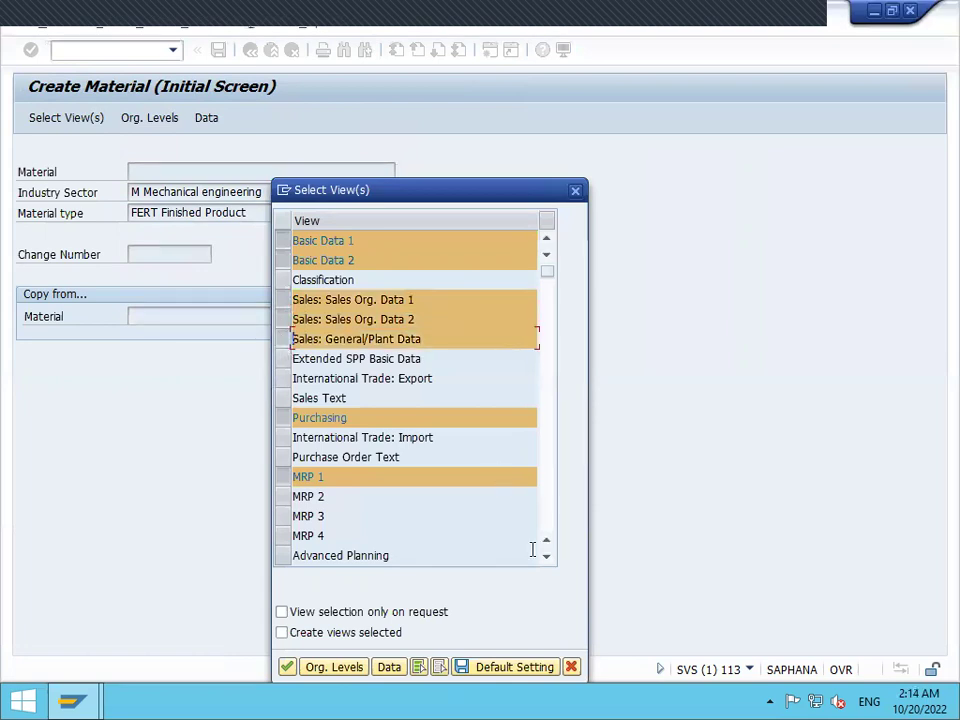
{"action": "left_click", "coordinate": [547, 559]}
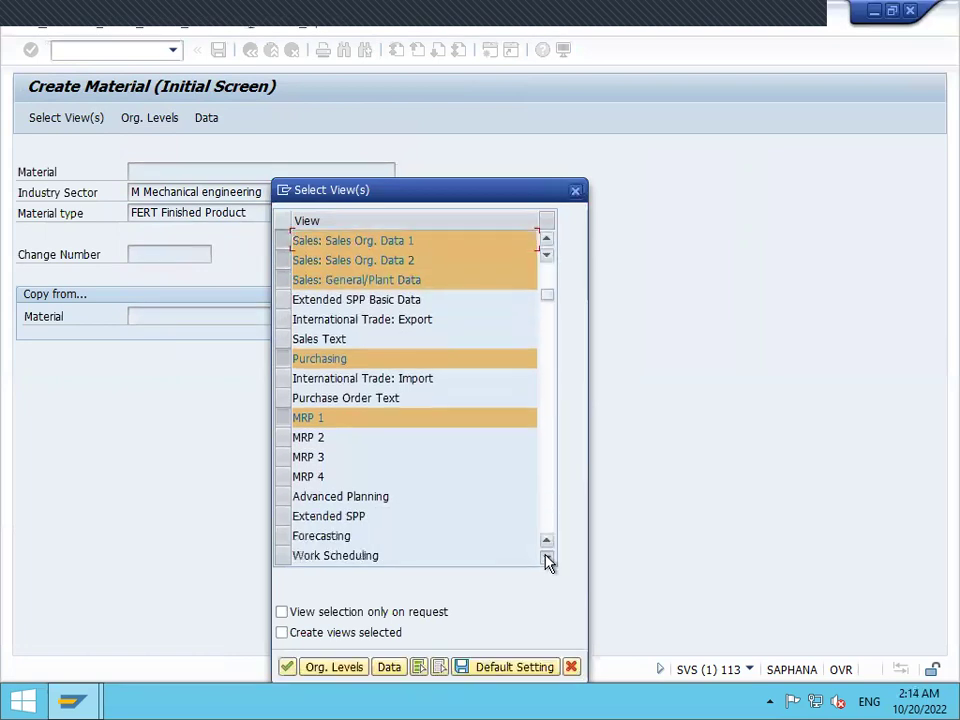
{"action": "left_click", "coordinate": [547, 559]}
- Add the MRP 2–4 views, drop Warehouse Management 1 and 2, and confirm
{"action": "left_click", "coordinate": [285, 400]}
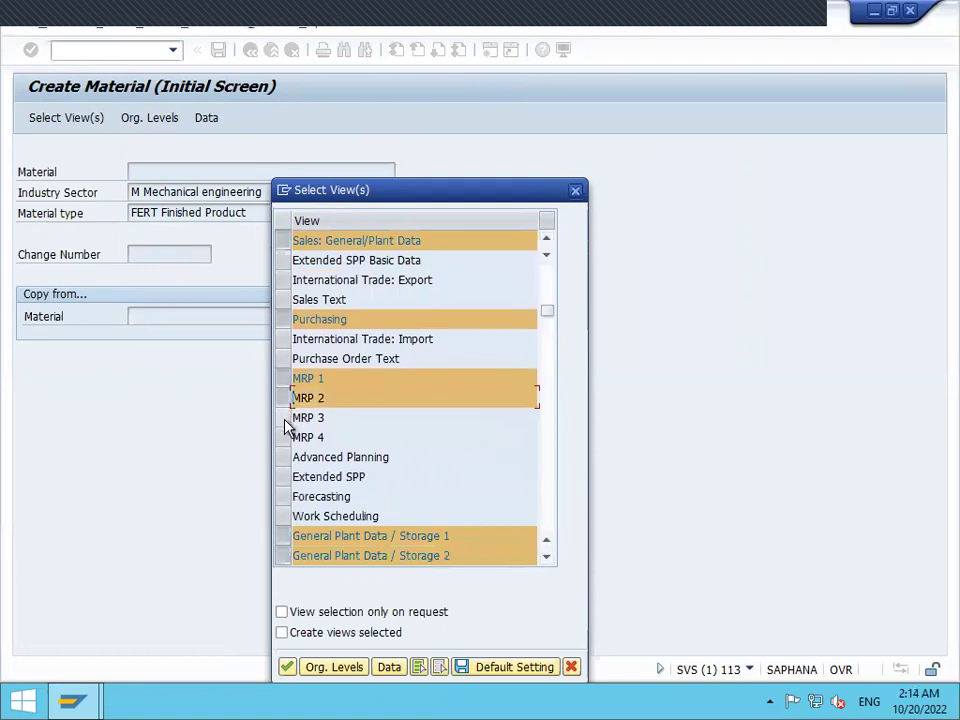
{"action": "left_click", "coordinate": [285, 420]}
{"action": "left_click", "coordinate": [285, 440]}
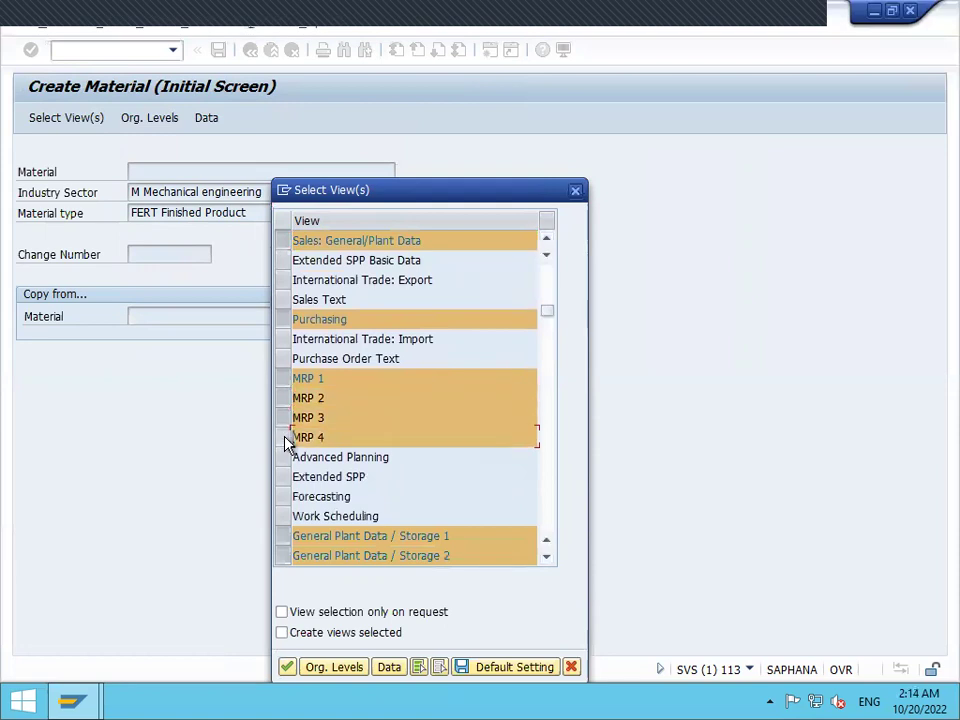
{"action": "left_click", "coordinate": [547, 559]}
{"action": "left_click", "coordinate": [547, 559]}
{"action": "left_click", "coordinate": [547, 559]}
{"action": "left_click", "coordinate": [547, 559]}
{"action": "left_click", "coordinate": [547, 559]}
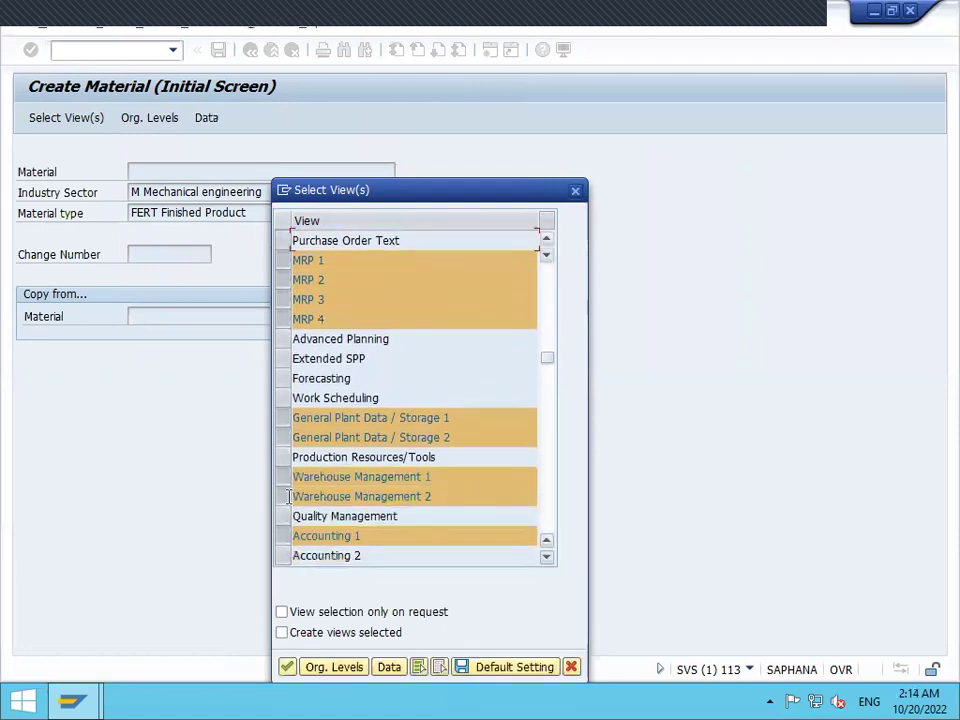
{"action": "left_click", "coordinate": [283, 482]}
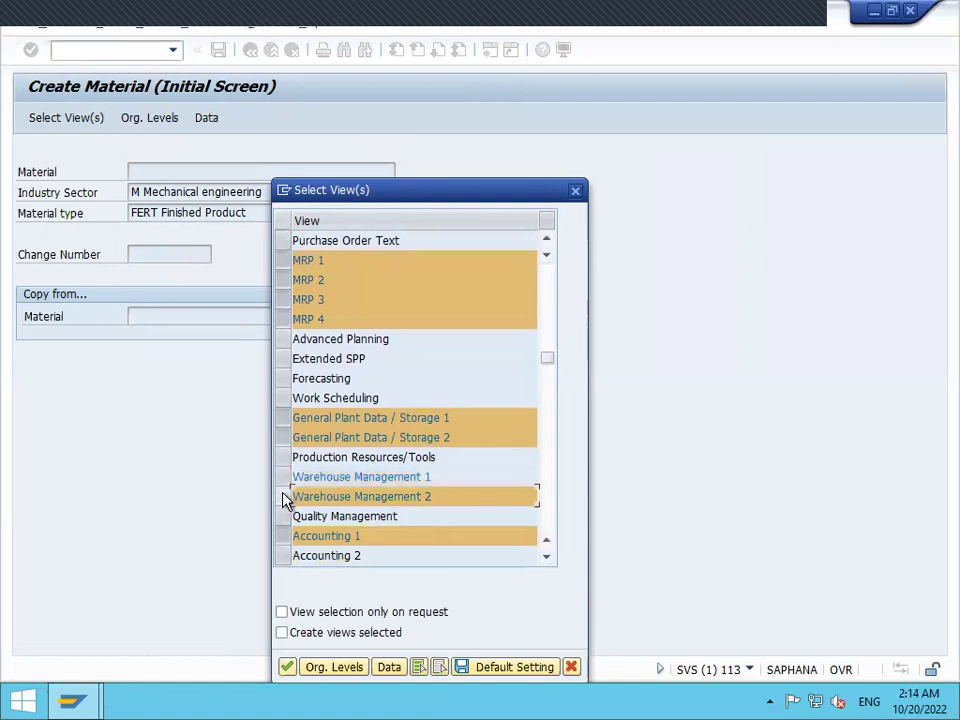
{"action": "left_click", "coordinate": [284, 497]}
{"action": "key", "text": "Return"}
- Enter plant 0001, storage location 0001, sales org 0001 and distribution channel 01
{"action": "key", "text": "BackSpace"}
{"action": "key", "text": "Down"}
{"action": "key", "text": "Return"}
{"action": "key", "text": "Tab"}
{"action": "key", "text": "Down"}
{"action": "key", "text": "Return"}
{"action": "key", "text": "Tab"}
{"action": "key", "text": "BackSpace"}
{"action": "key", "text": "Down"}
{"action": "key", "text": "Return"}
{"action": "key", "text": "Tab"}
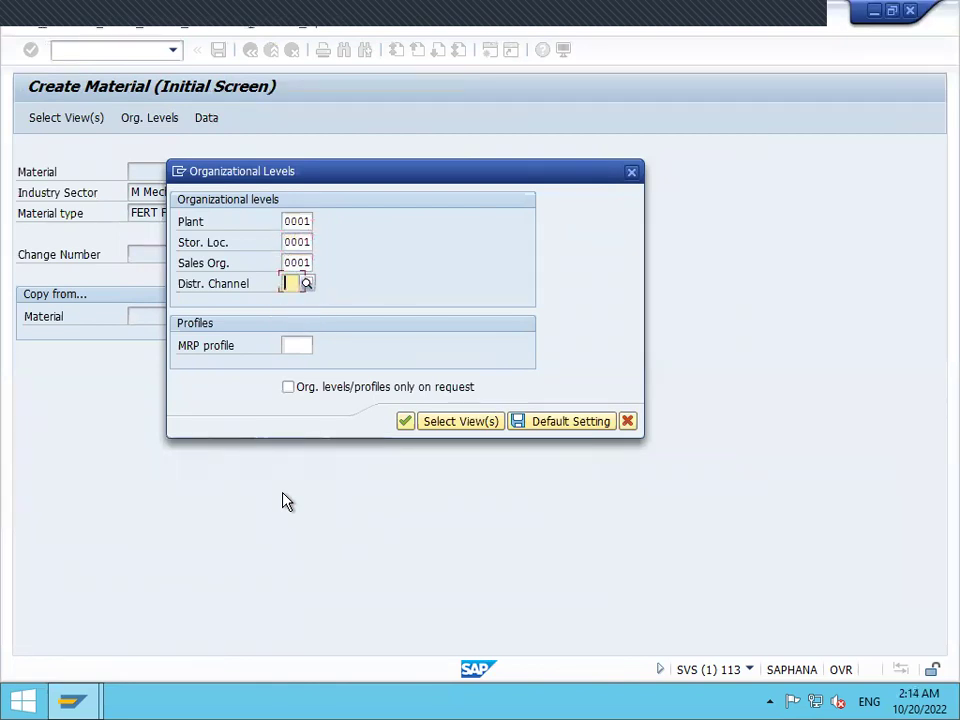
{"action": "key", "text": "BackSpace"}
{"action": "key", "text": "Down"}
{"action": "key", "text": "Return"}
{"action": "key", "text": "Return"}
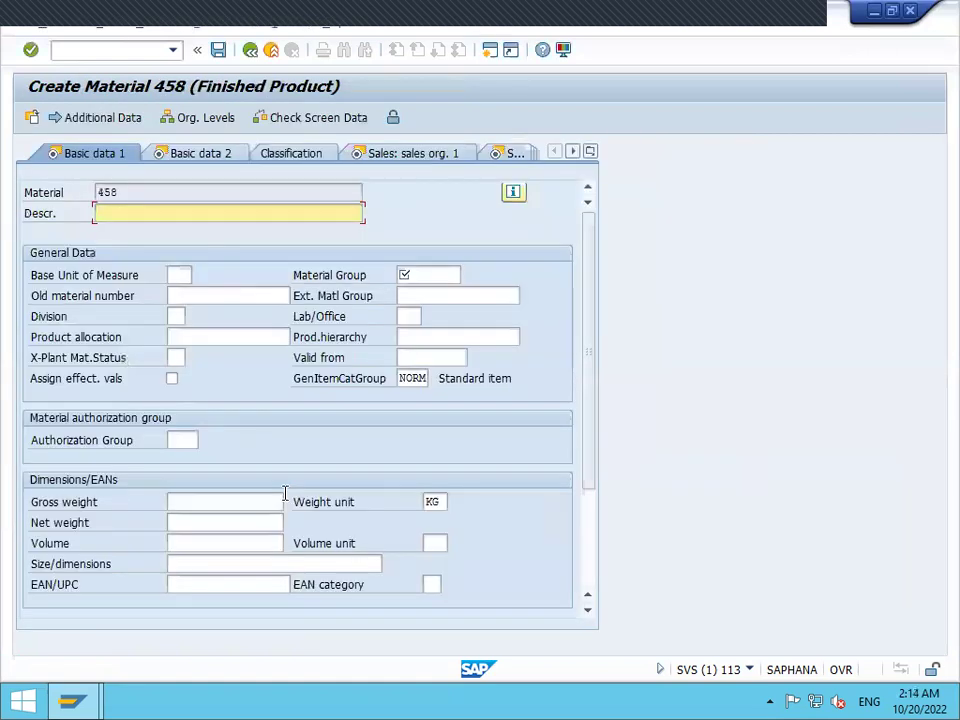
- Describe material 458 as 'FINISHED GOODS' with base unit EA and material group 001
{"action": "type", "text": "FINISHED GOODS"}
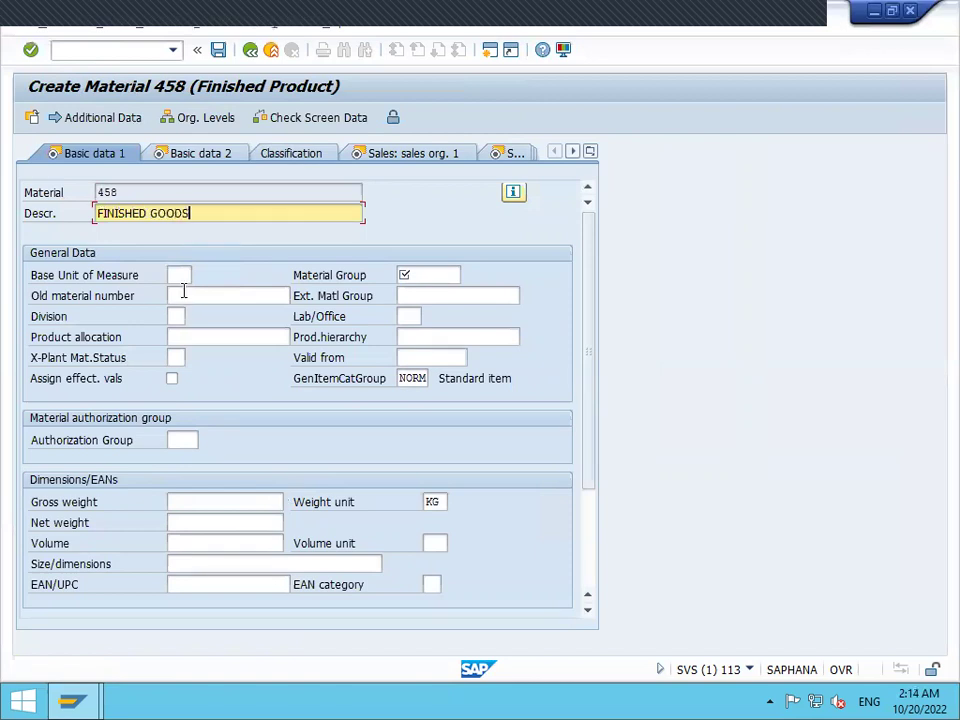
{"action": "left_click", "coordinate": [180, 276]}
{"action": "type", "text": "EA"}
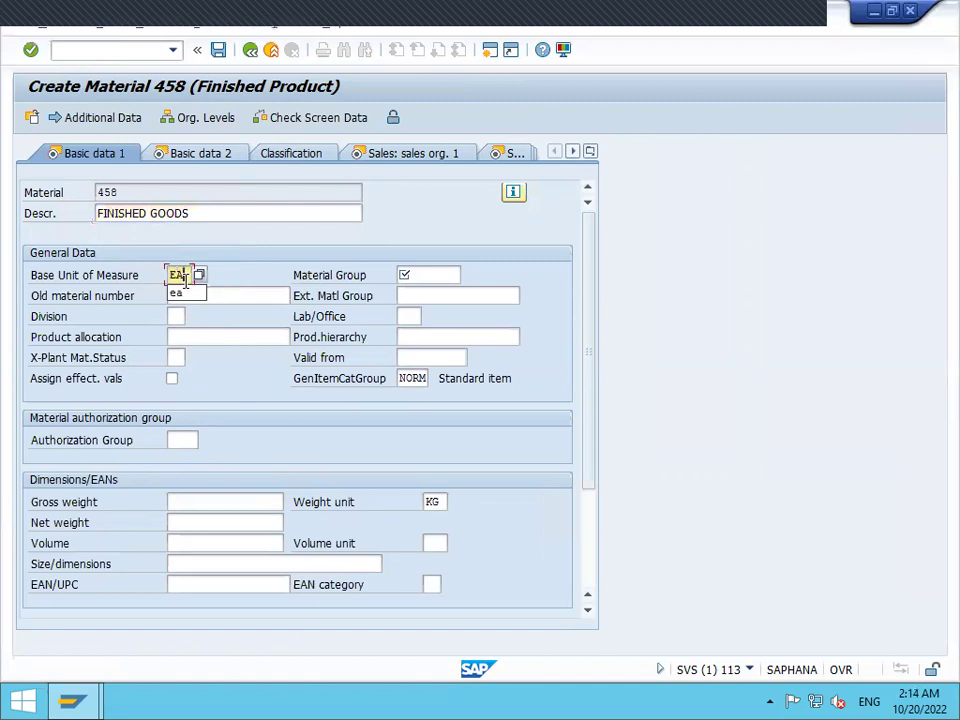
{"action": "key", "text": "Tab"}
{"action": "key", "text": "Down"}
{"action": "key", "text": "Down"}
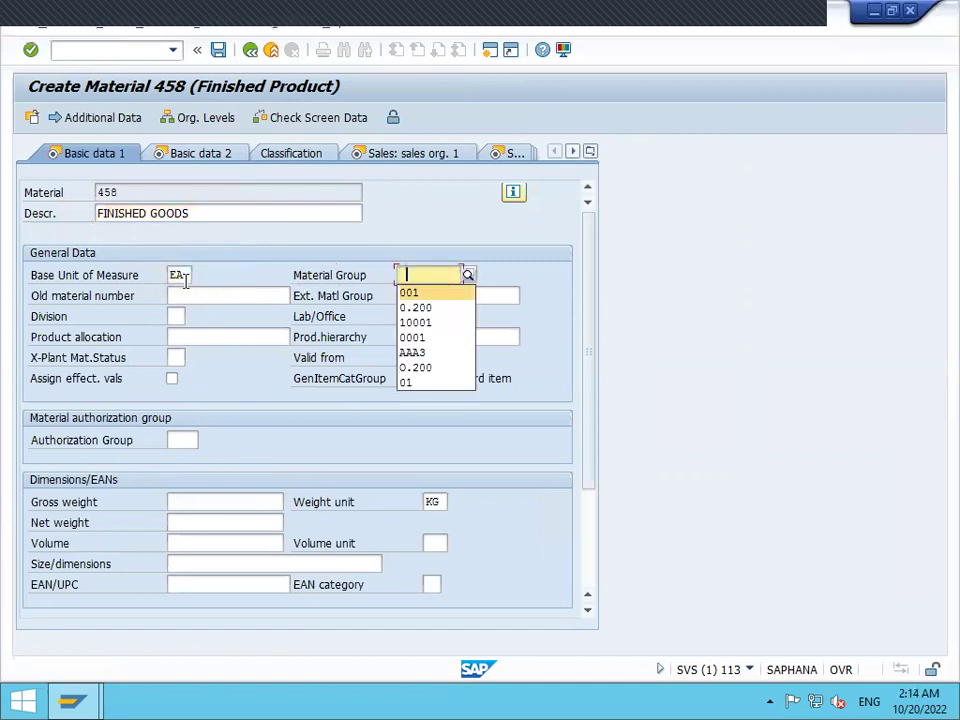
{"action": "key", "text": "Return"}
{"action": "key", "text": "Return"}
- Set every tax classification row to 0 and advance through the sales org views
{"action": "key", "text": "Return"}
{"action": "key", "text": "Return"}
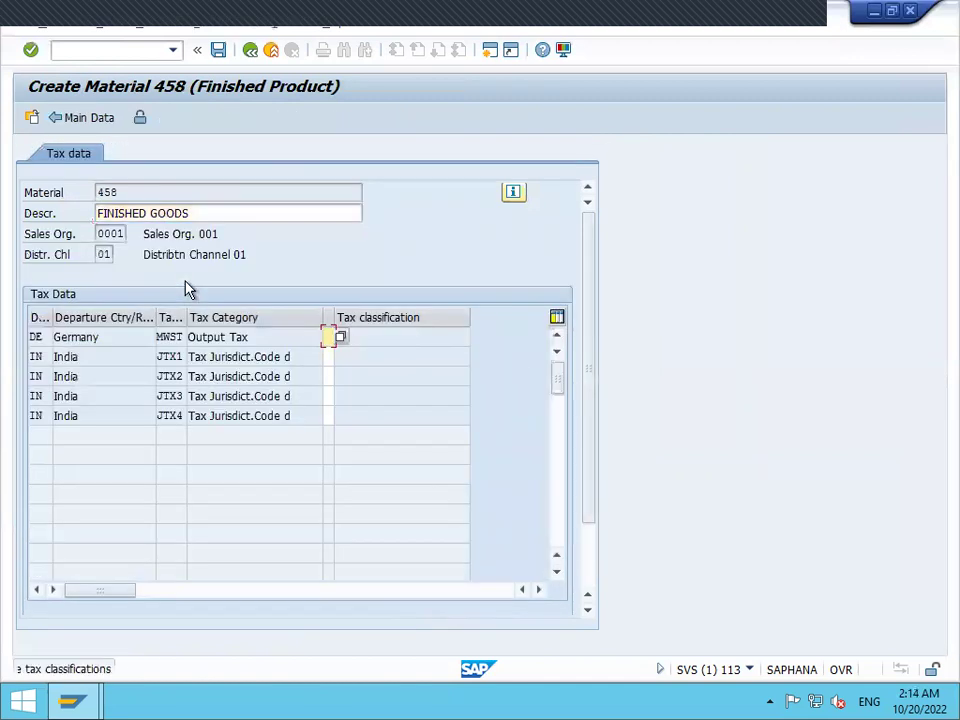
{"action": "type", "text": "0"}
{"action": "key", "text": "Return"}
{"action": "type", "text": "0"}
{"action": "key", "text": "Return"}
{"action": "type", "text": "0"}
{"action": "key", "text": "Return"}
{"action": "type", "text": "0"}
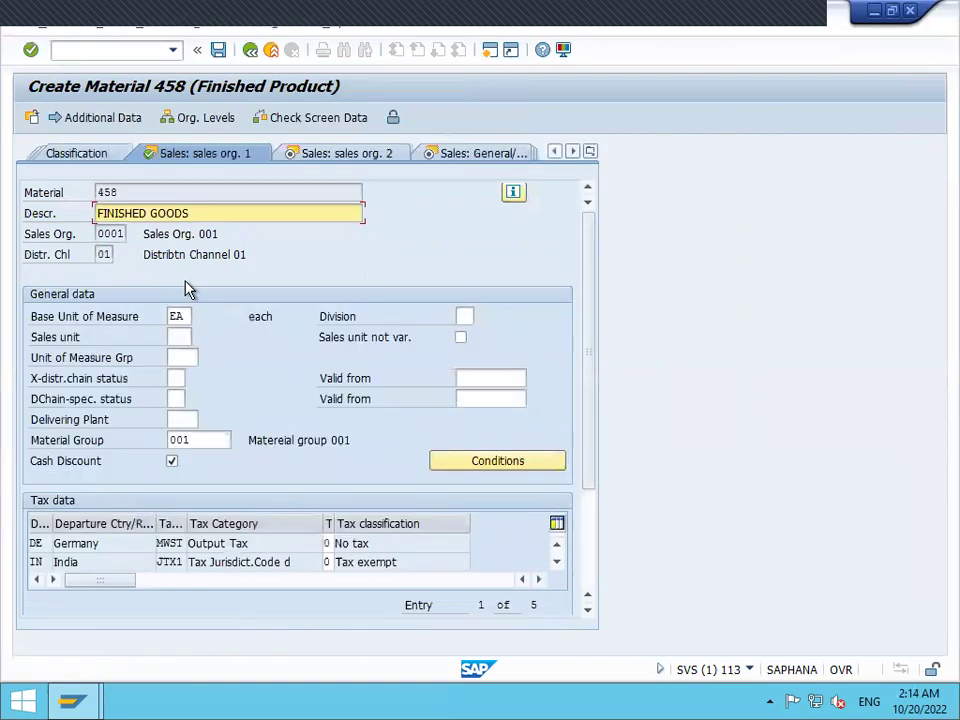
{"action": "key", "text": "Return"}
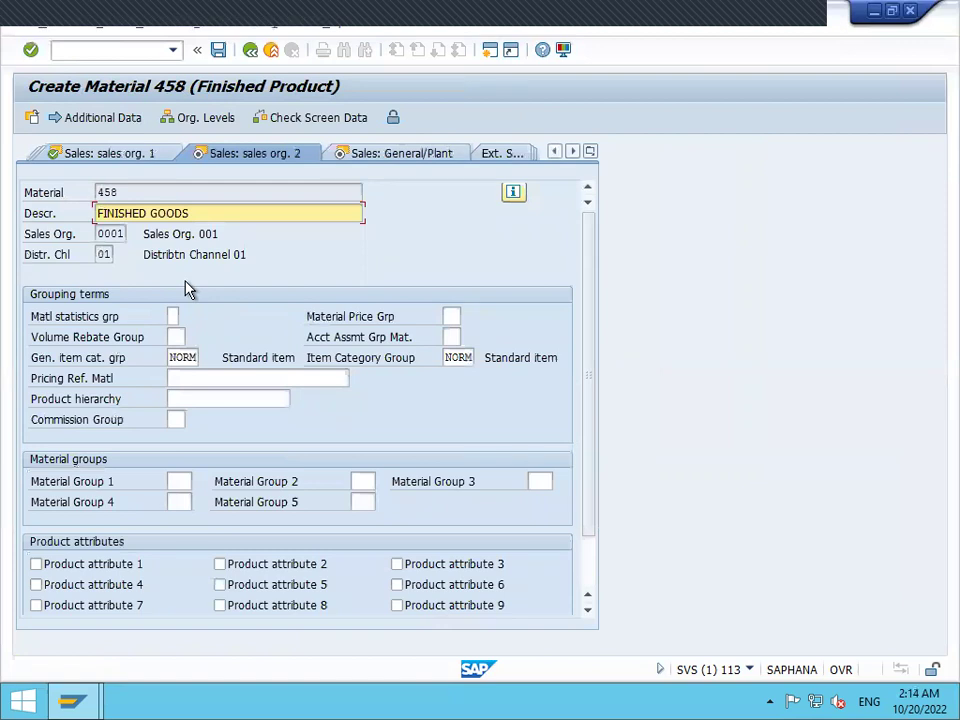
{"action": "key", "text": "Return"}
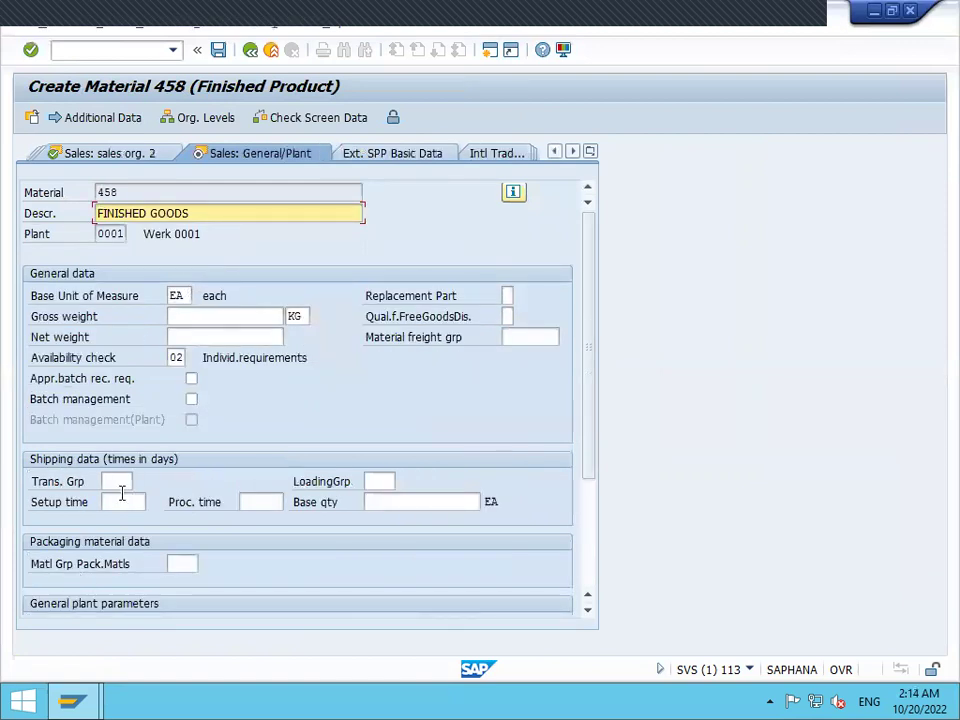
- Set transportation and loading groups to 0001 and profit center to SAP-DUMMY
{"action": "left_click", "coordinate": [123, 481]}
{"action": "key", "text": "Down"}
{"action": "key", "text": "Tab"}
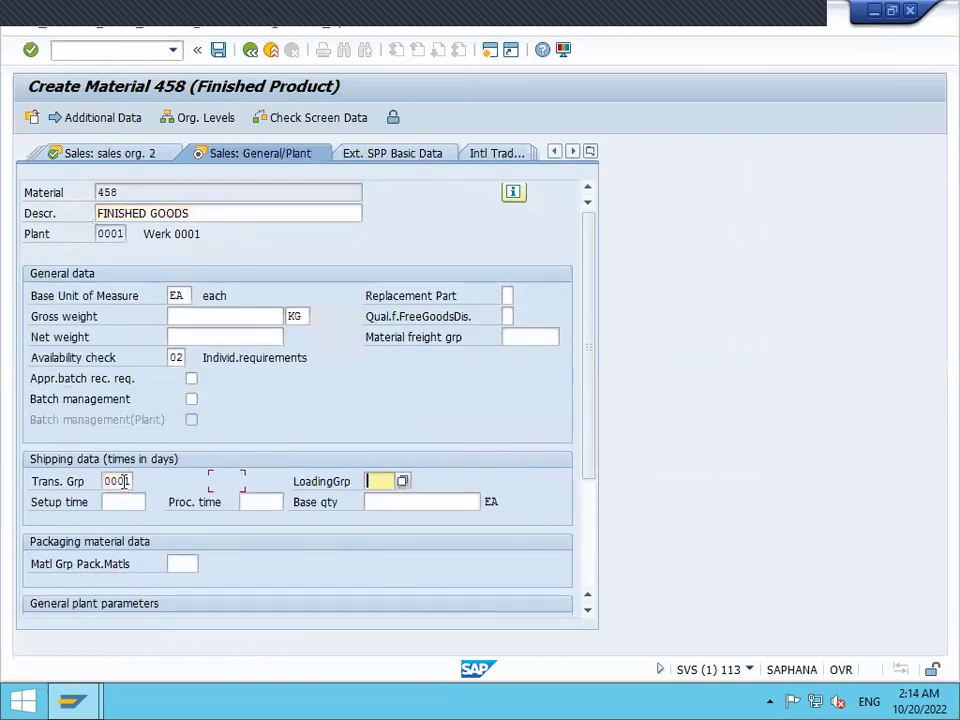
{"action": "key", "text": "Down"}
{"action": "key", "text": "Return"}
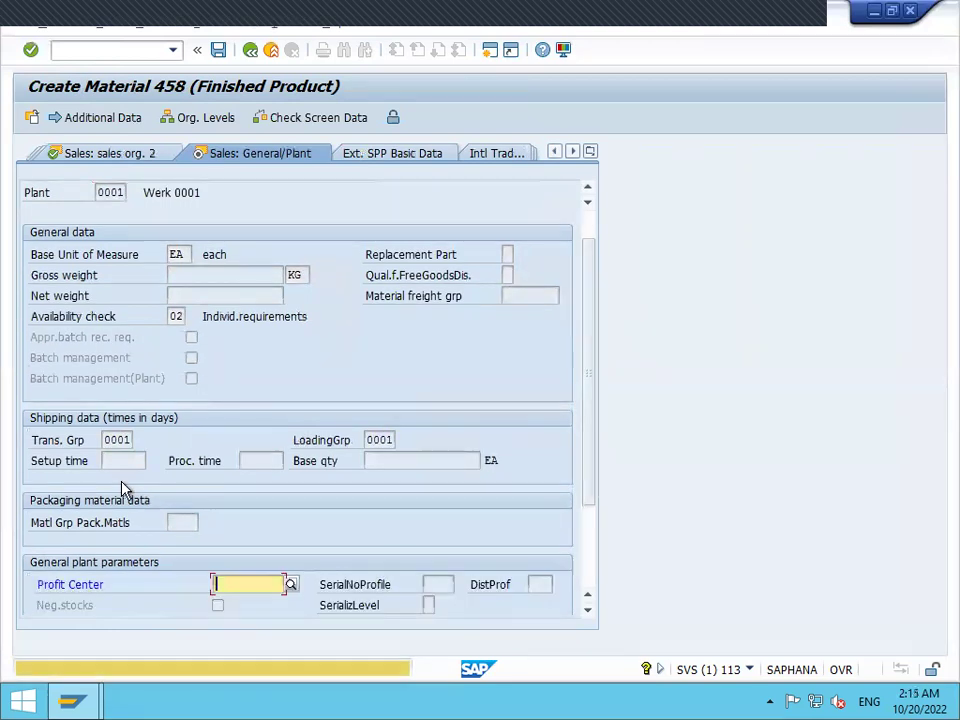
{"action": "key", "text": "Down"}
{"action": "key", "text": "Return"}
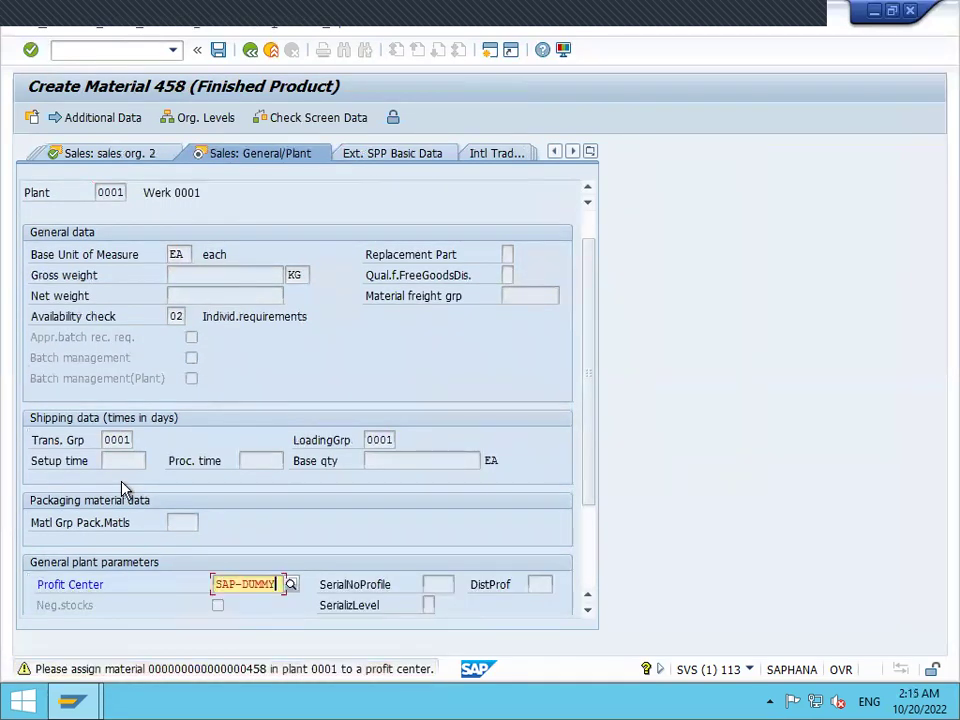
{"action": "key", "text": "Return"}
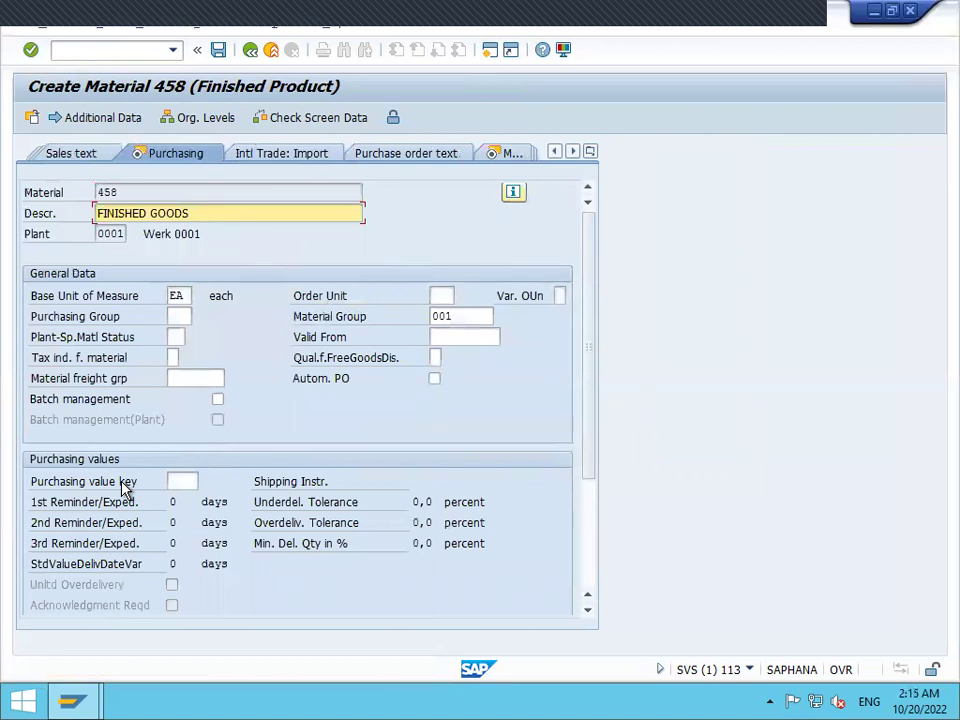
{"action": "key", "text": "Return"}
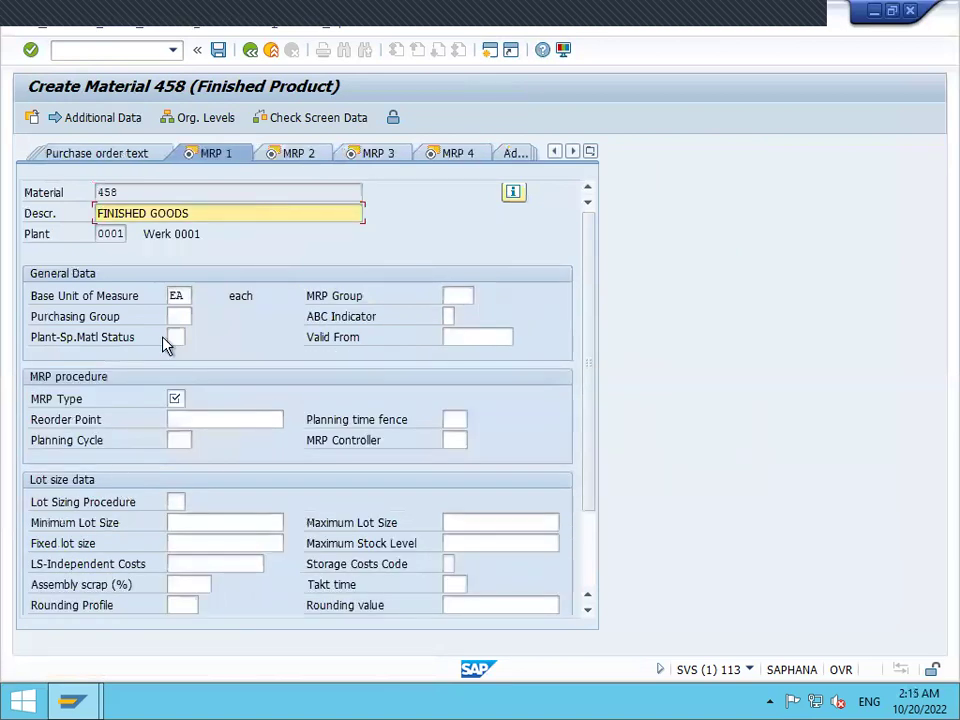
- Enter MRP type PD, MRP controller 001 and lot-for-lot sizing EX on MRP 1
{"action": "left_click", "coordinate": [175, 398]}
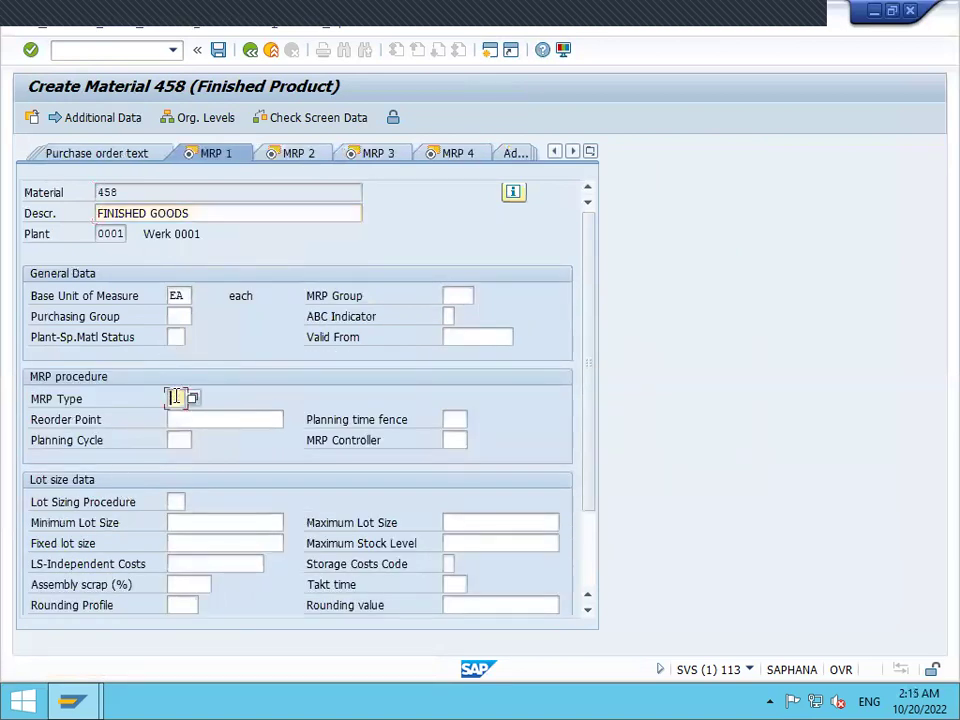
{"action": "left_click", "coordinate": [175, 398]}
{"action": "key", "text": "Down"}
{"action": "key", "text": "Return"}
{"action": "key", "text": "Return"}
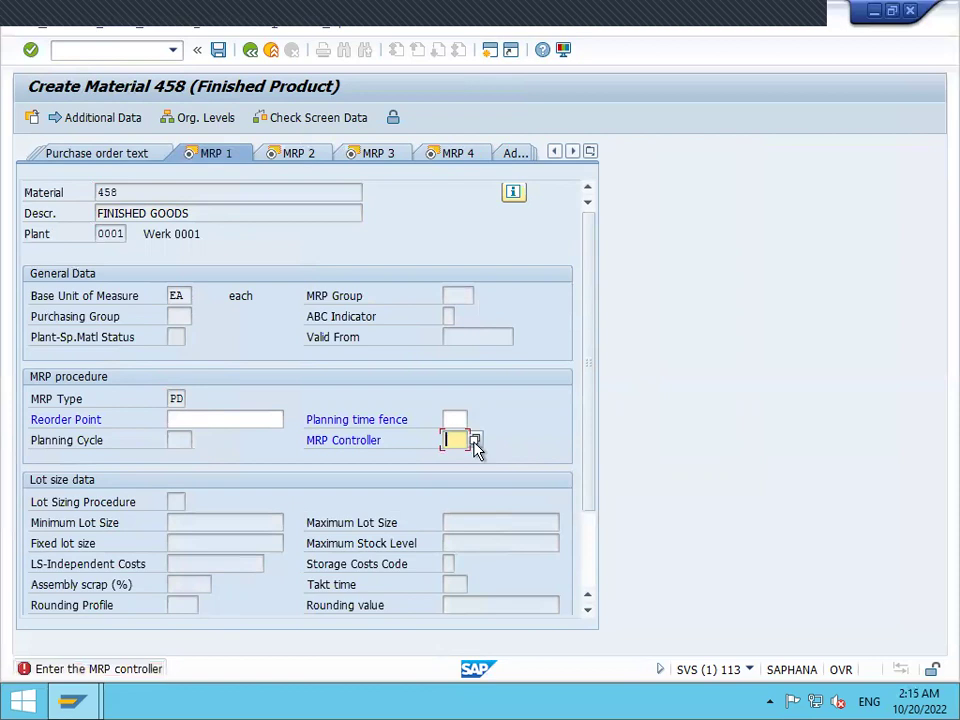
{"action": "left_click", "coordinate": [475, 441]}
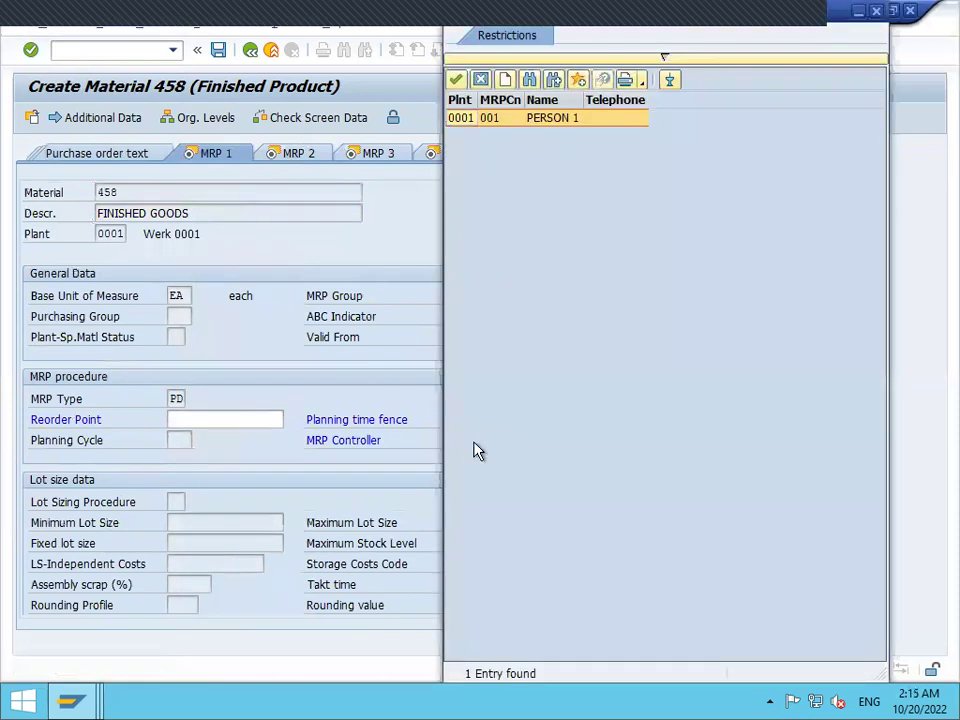
{"action": "key", "text": "Return"}
{"action": "key", "text": "Return"}
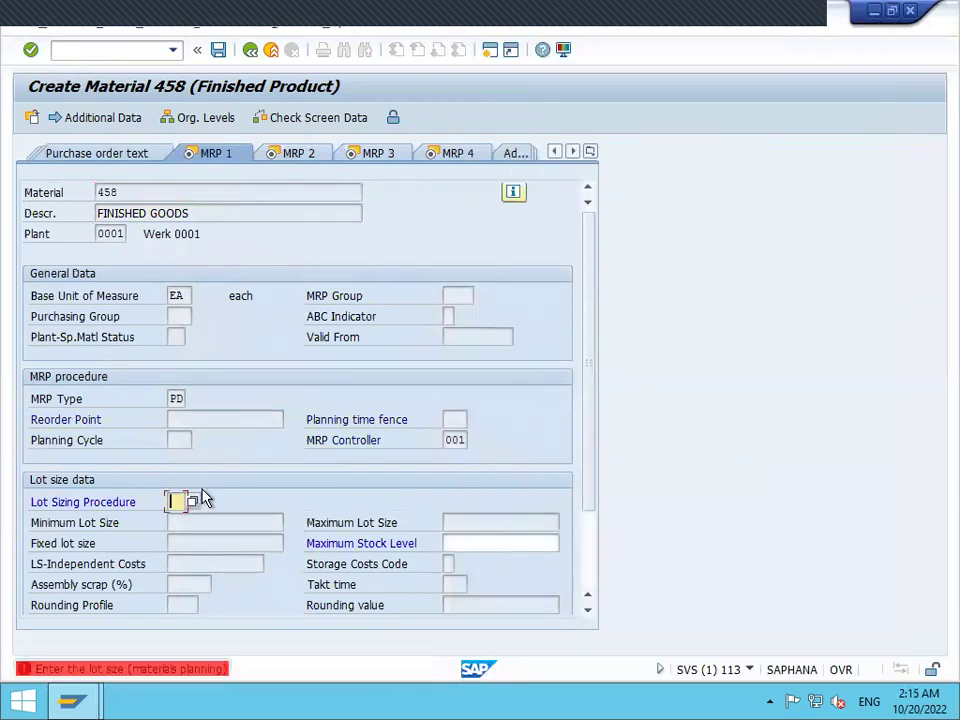
{"action": "left_click", "coordinate": [193, 502]}
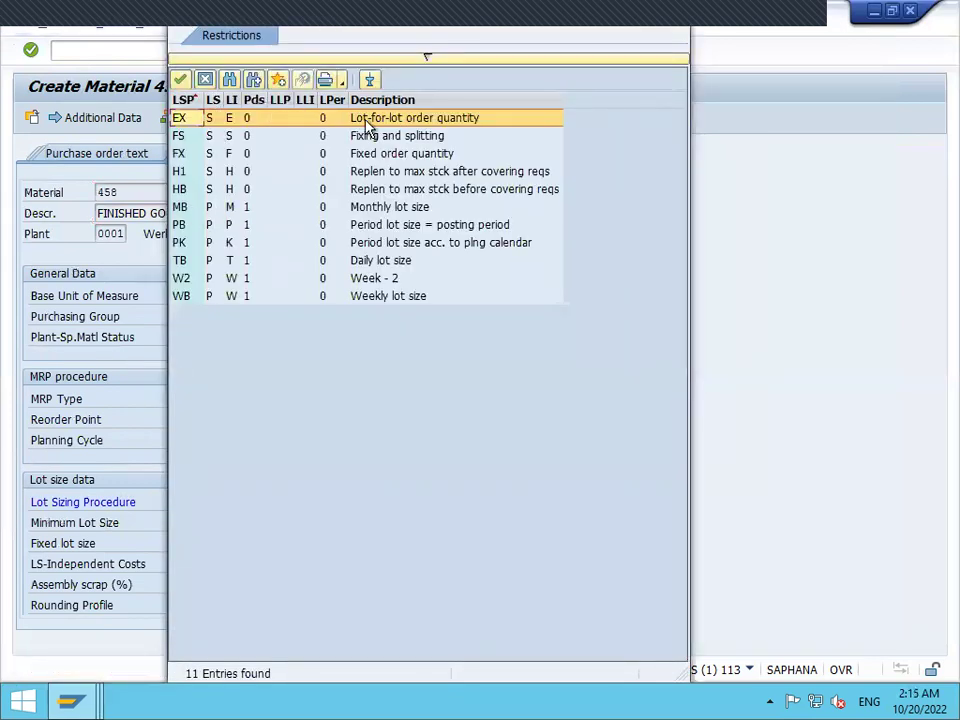
{"action": "double_click", "coordinate": [366, 120]}
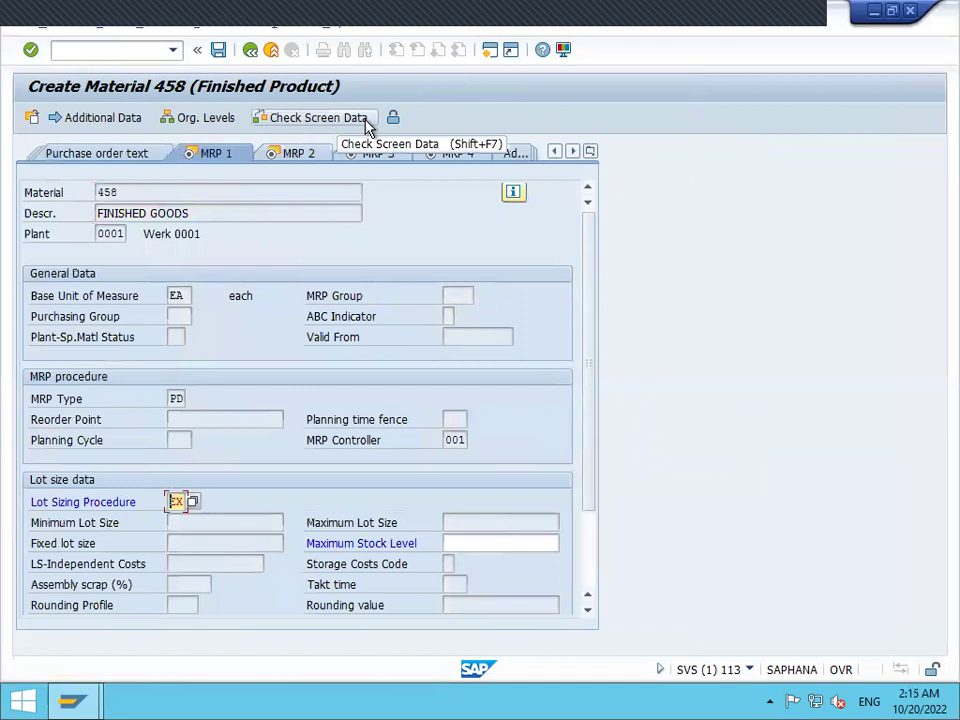
{"action": "key", "text": "Return"}
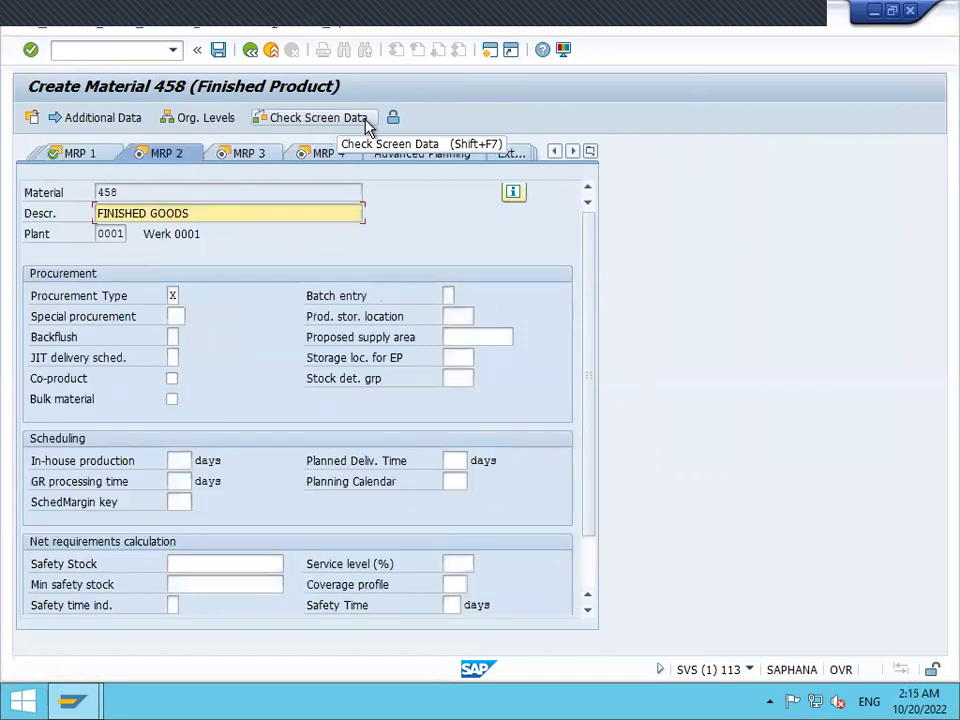
- Pass MRP 2, MRP 3 and advanced planning, then tick Repetitive Manufacturing on MRP 4
{"action": "left_click", "coordinate": [250, 158]}
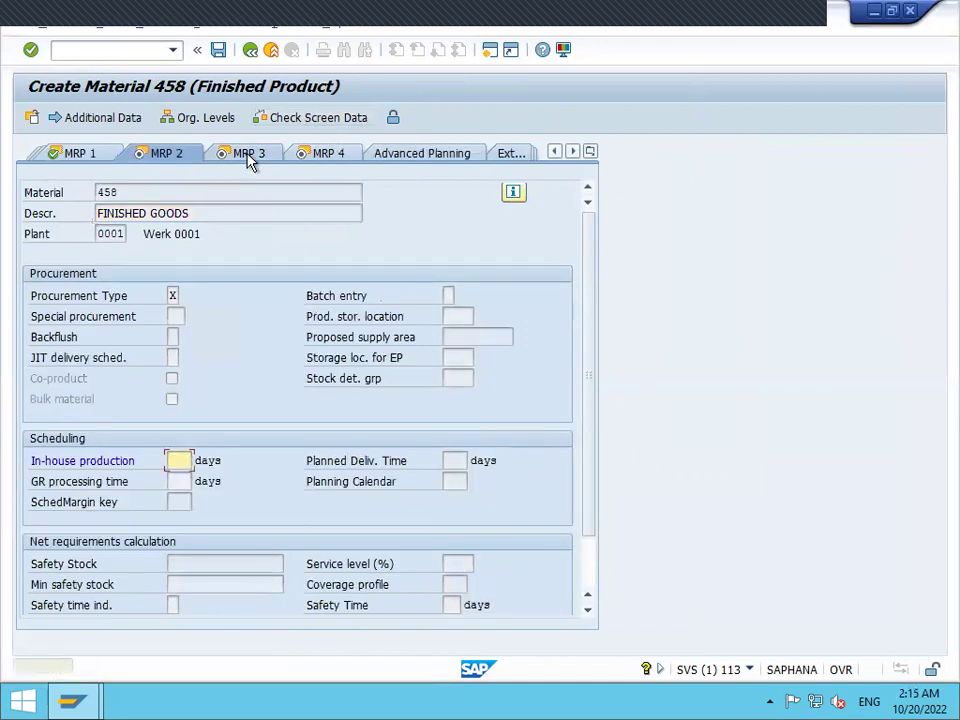
{"action": "left_click", "coordinate": [250, 158]}
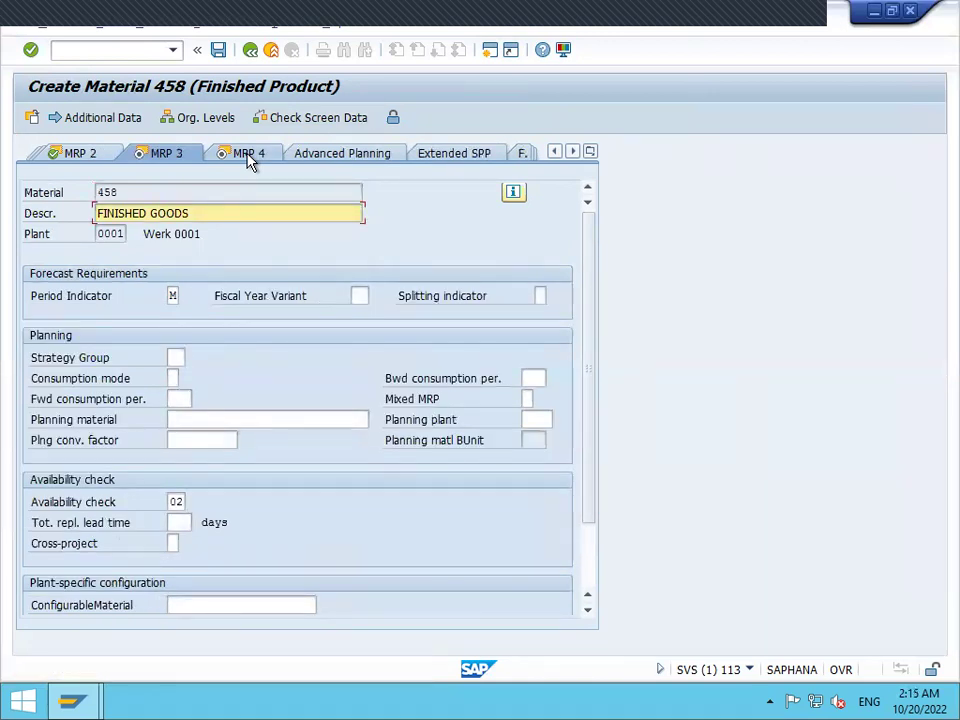
{"action": "left_click", "coordinate": [250, 158]}
{"action": "key", "text": "Return"}
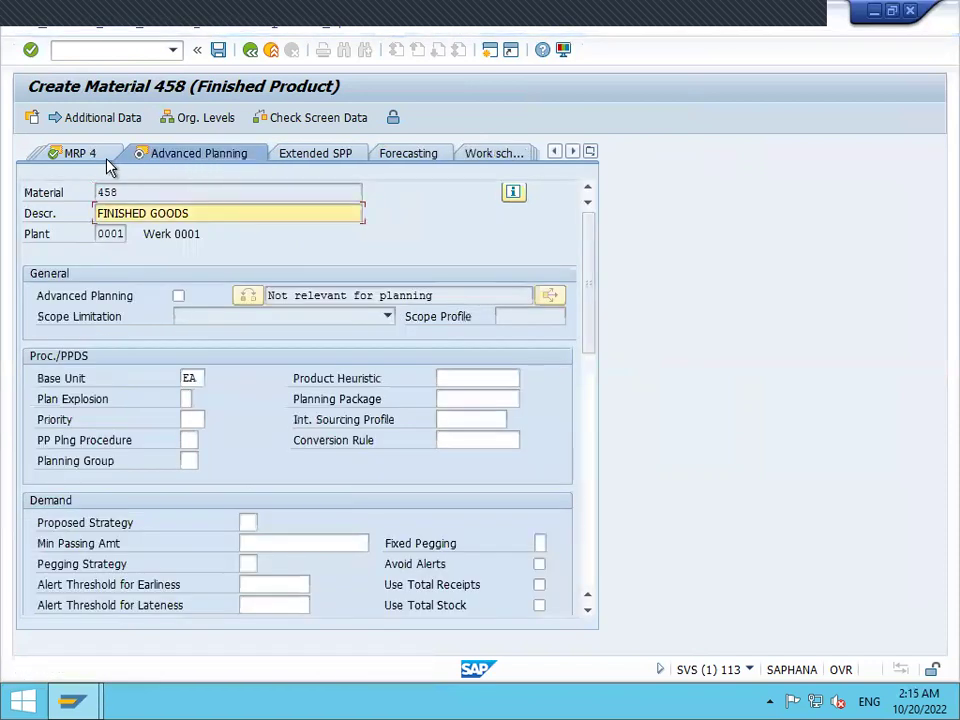
{"action": "left_click", "coordinate": [92, 160]}
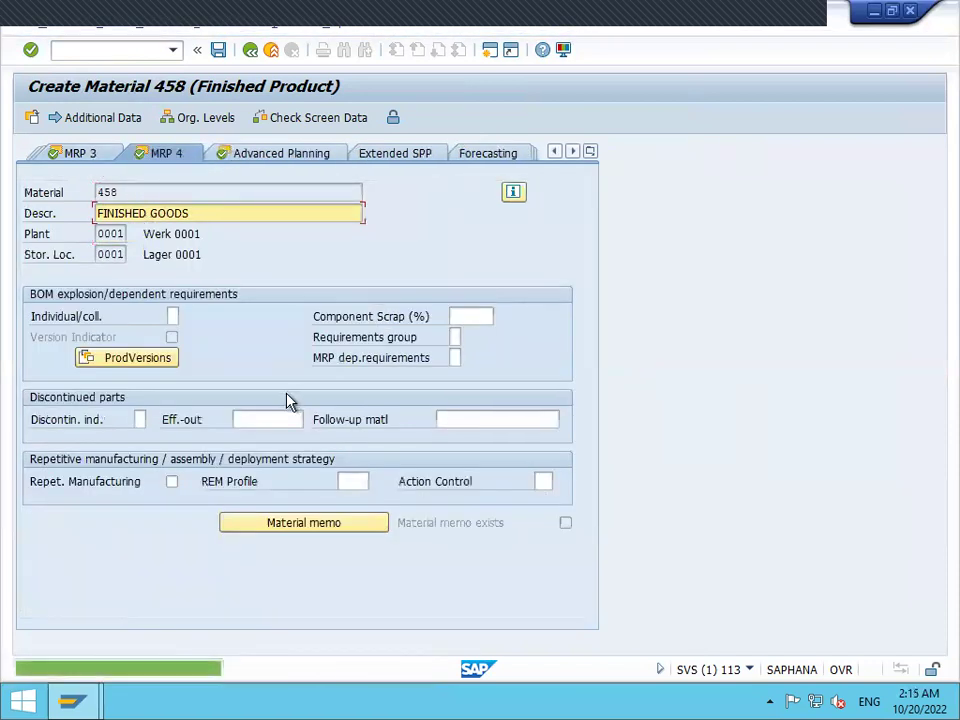
{"action": "left_click", "coordinate": [173, 483]}
{"action": "left_click", "coordinate": [355, 483]}
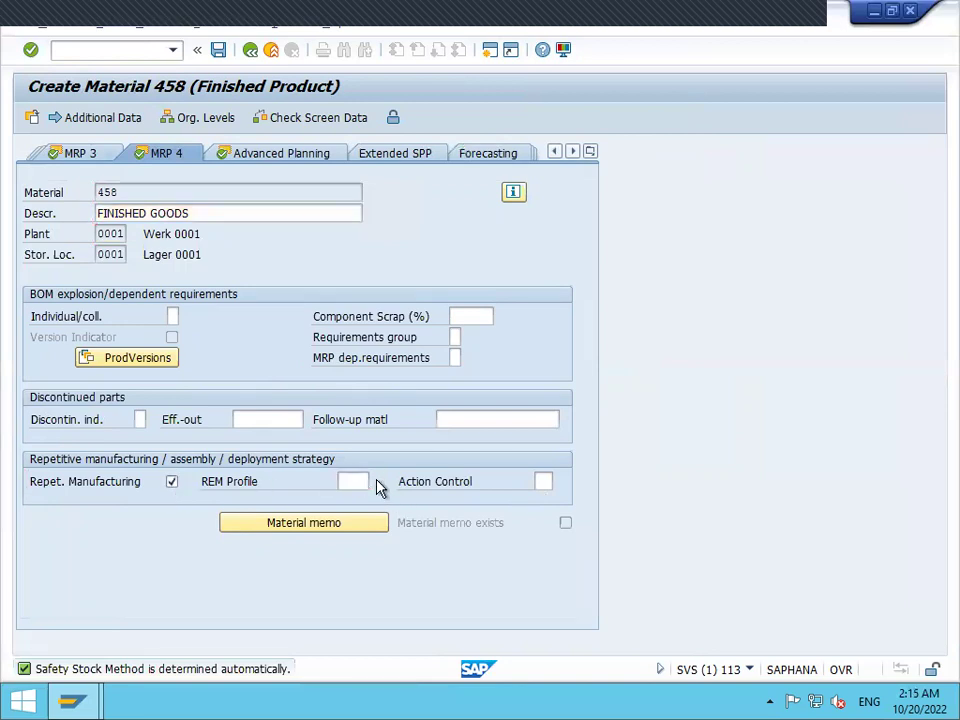
- Assign REM profile 0001 and go back to the MRP 4 view
{"action": "left_click", "coordinate": [378, 485]}
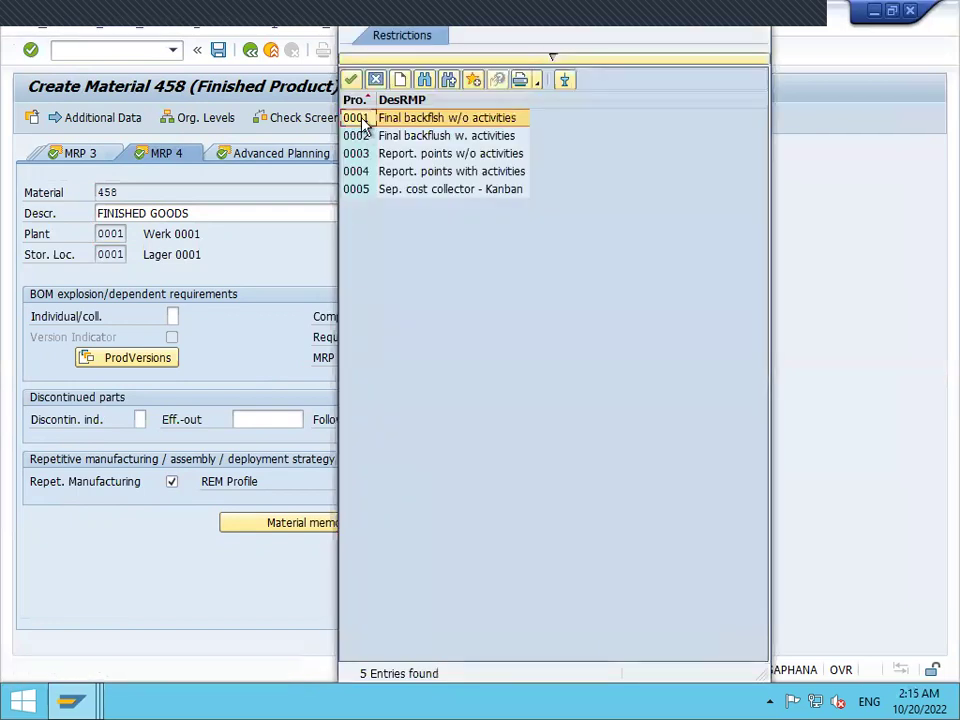
{"action": "double_click", "coordinate": [365, 121]}
{"action": "key", "text": "Return"}
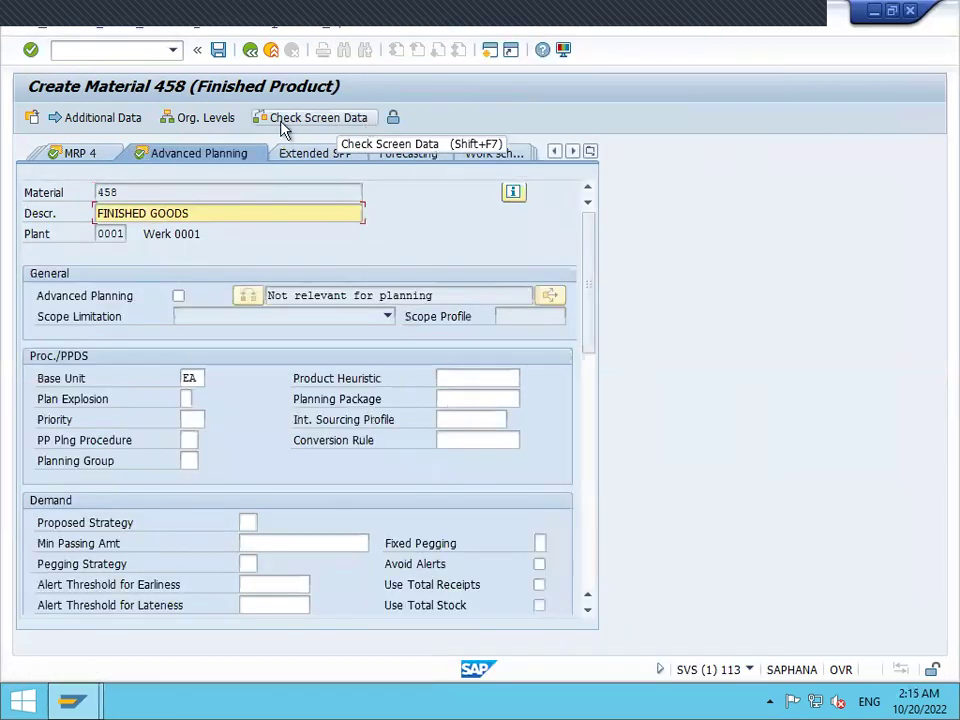
{"action": "left_click", "coordinate": [76, 155]}
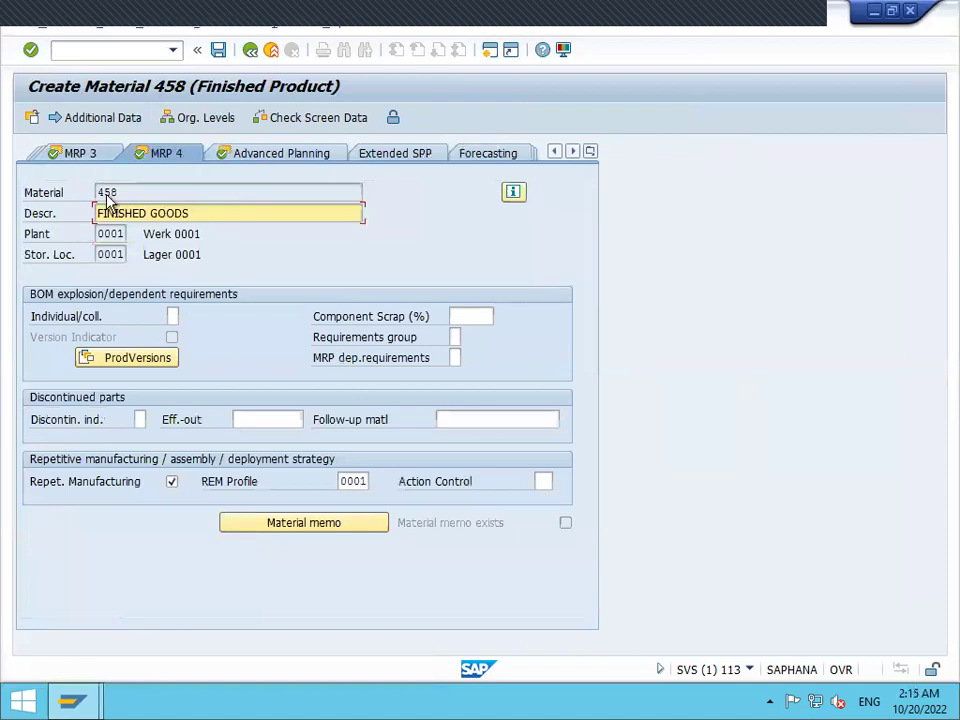
- Add production version Z006 for material 458 with the description PROD VERSION
{"action": "left_click", "coordinate": [161, 362]}
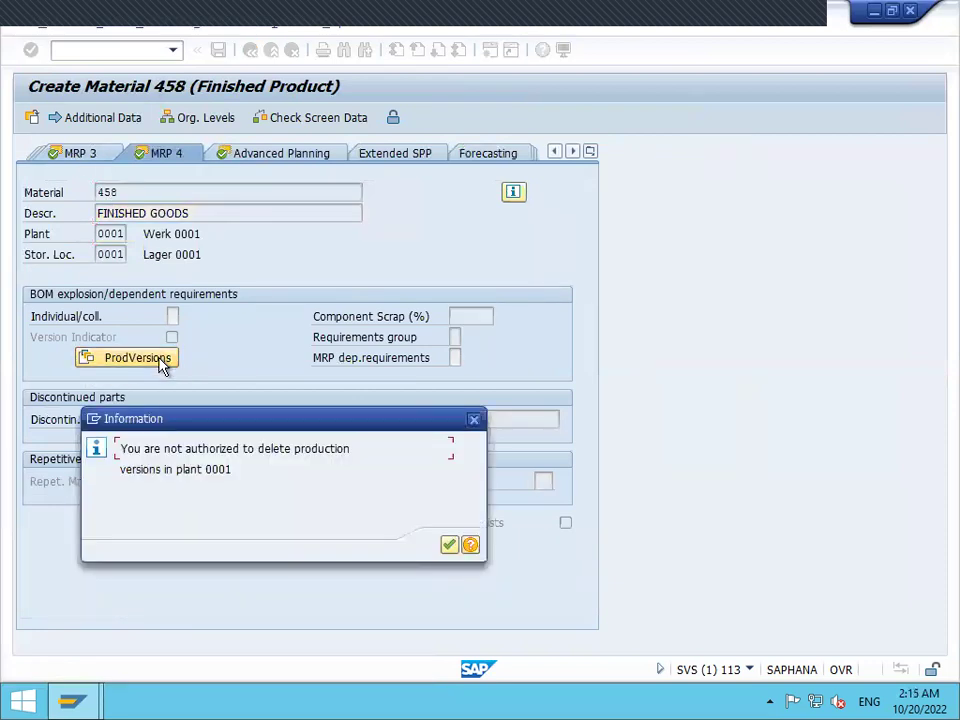
{"action": "key", "text": "Return"}
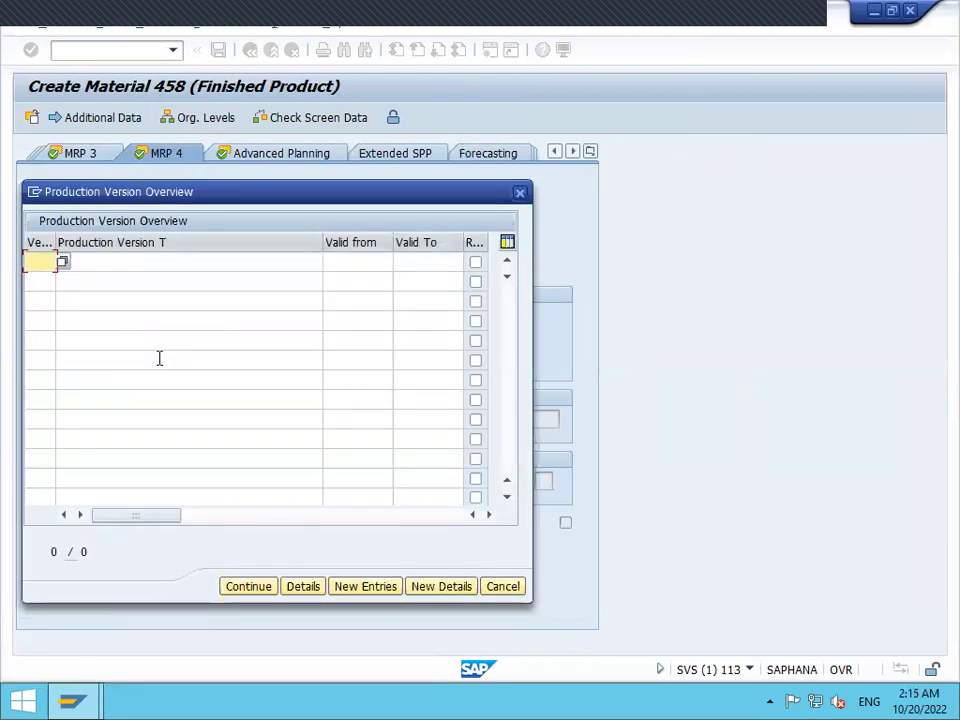
{"action": "type", "text": "Z006"}
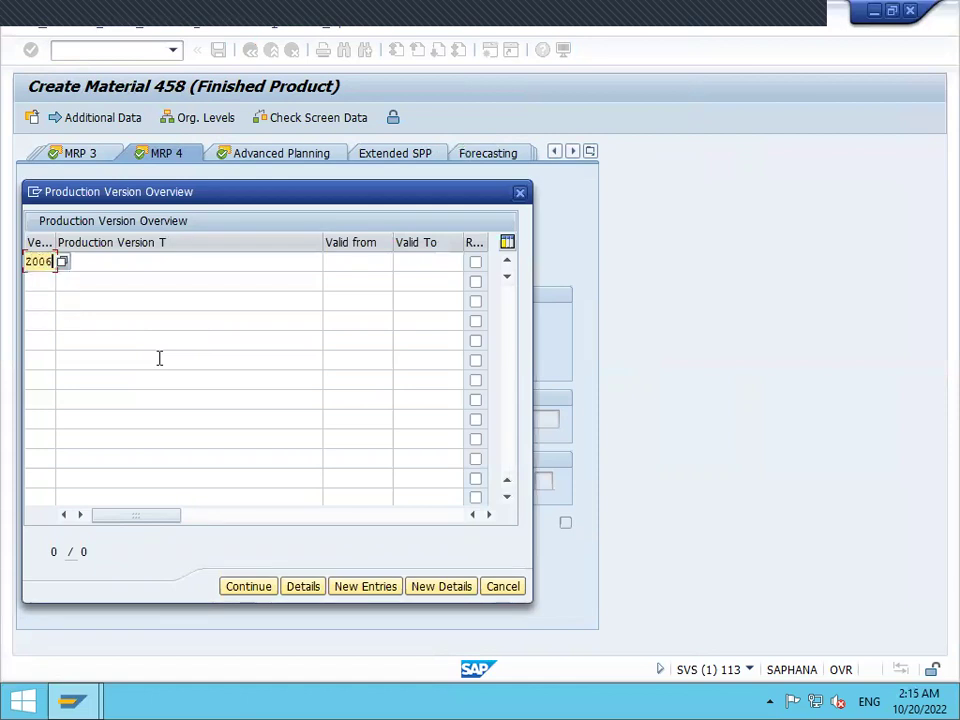
{"action": "key", "text": "Tab"}
{"action": "key", "text": "Down"}
{"action": "key", "text": "Return"}
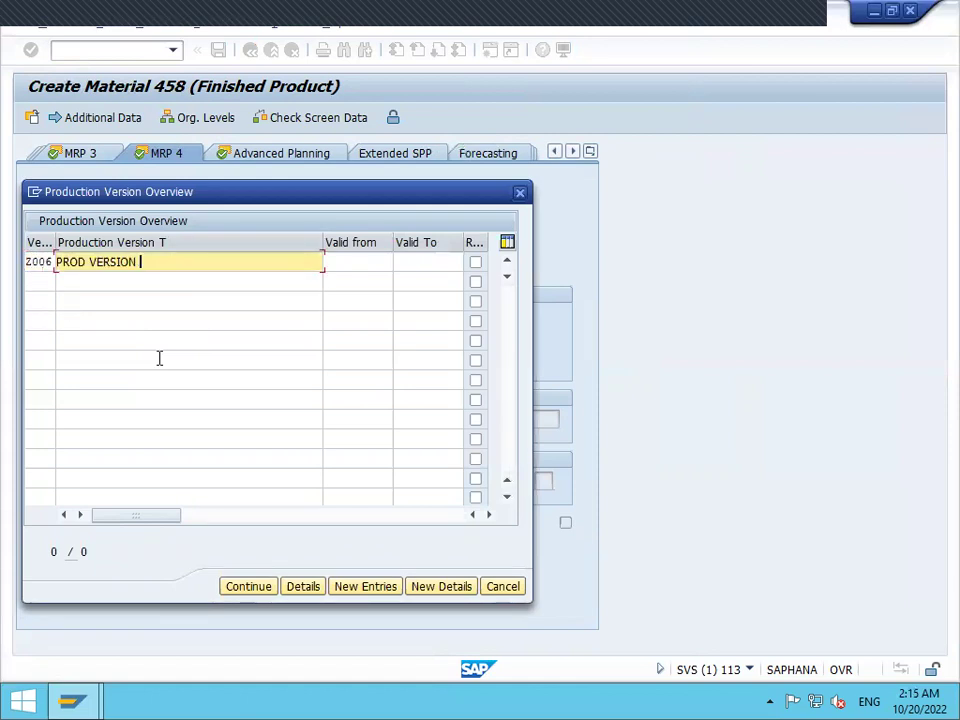
- Make Z006 valid 01.01.2022 to 30.09.9999, flag it, and confirm the version overview
{"action": "left_click", "coordinate": [366, 262]}
{"action": "key", "text": "Down"}
{"action": "key", "text": "Return"}
{"action": "key", "text": "Tab"}
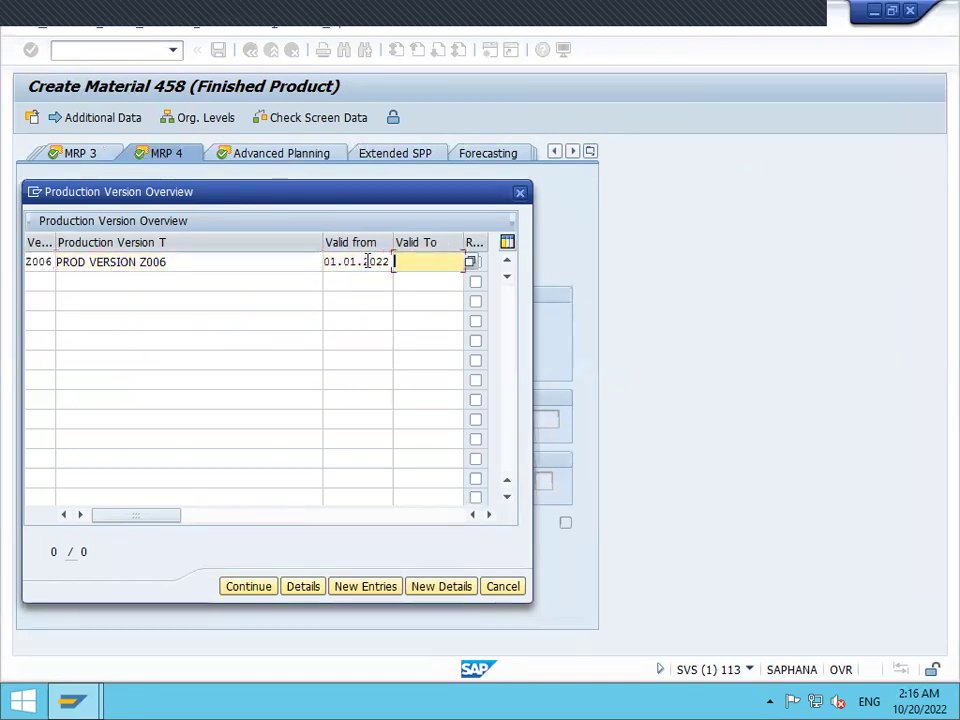
{"action": "key", "text": "Down"}
{"action": "key", "text": "Return"}
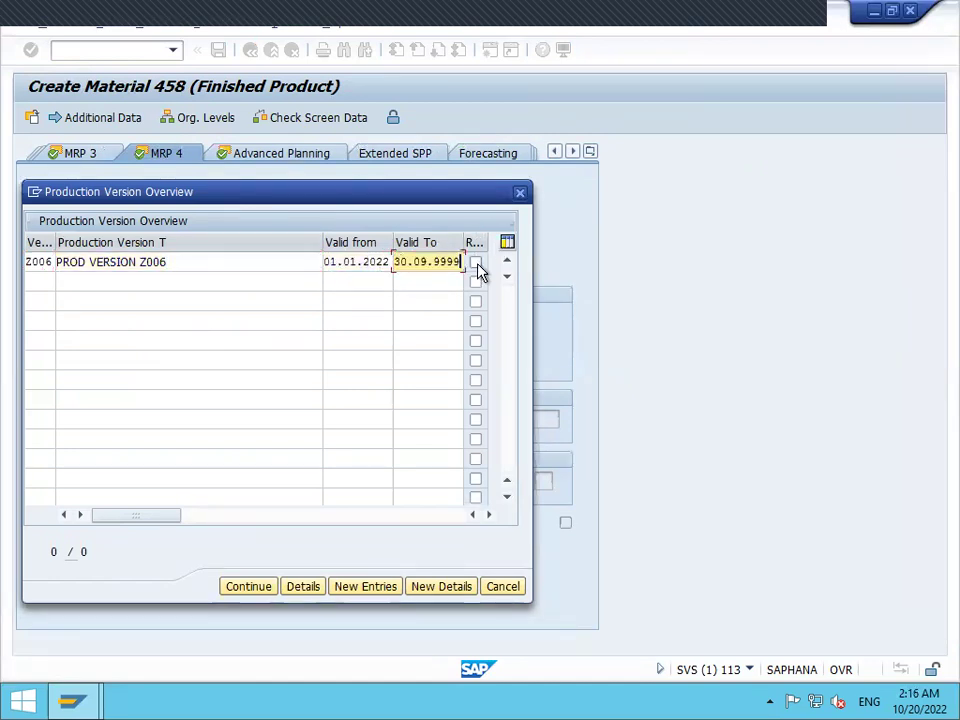
{"action": "left_click", "coordinate": [476, 262]}
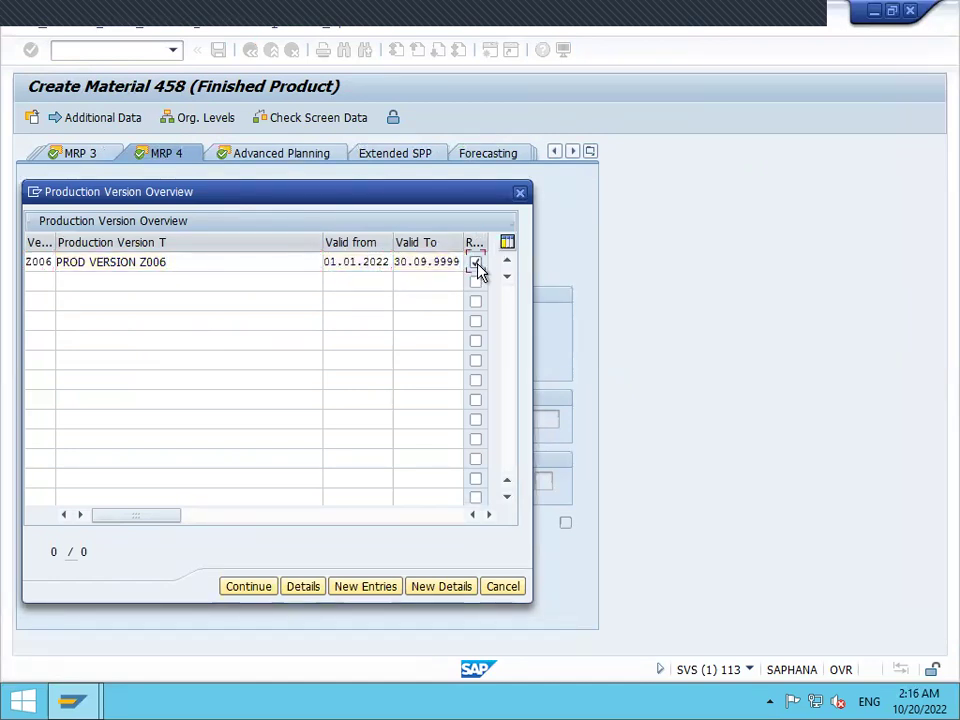
{"action": "left_click", "coordinate": [246, 590]}
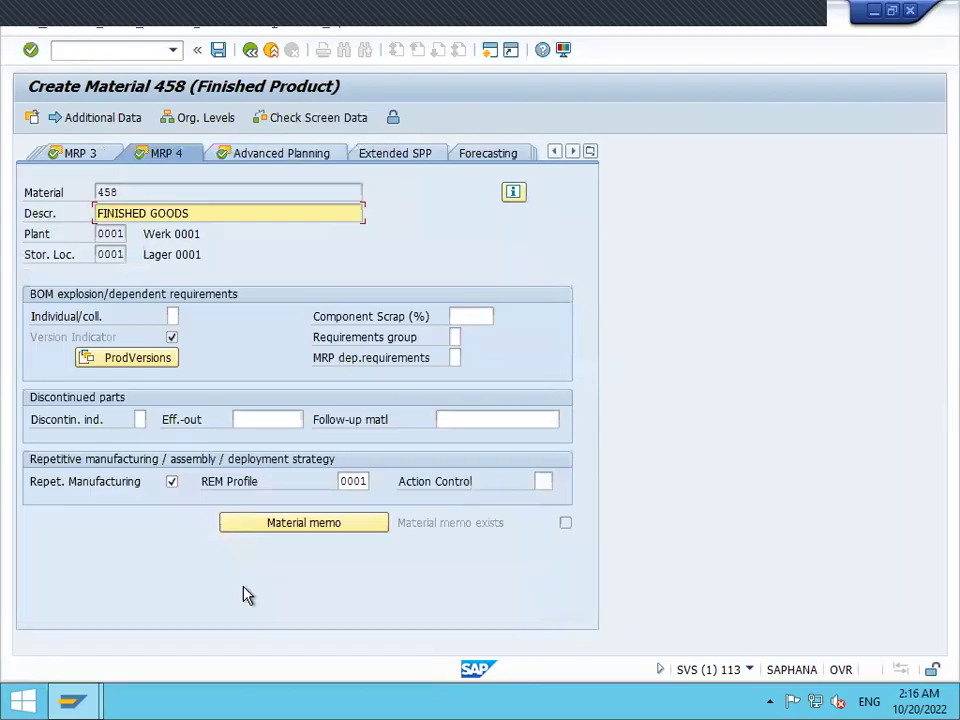
- Step through the remaining views, save material 458, and return to SAP Easy Access
{"action": "key", "text": "Return"}
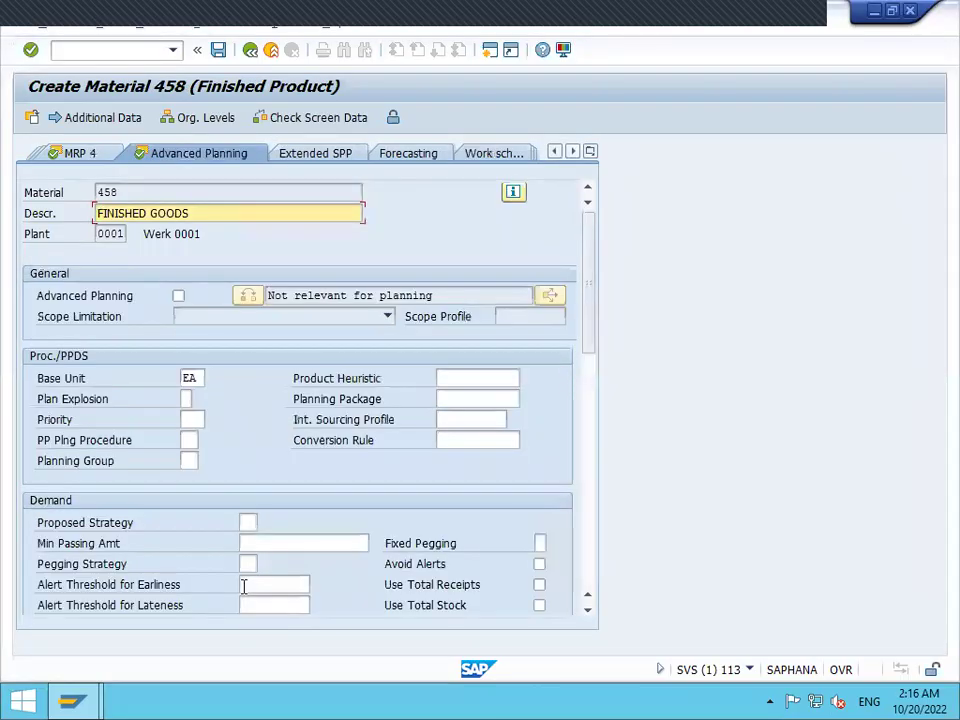
{"action": "key", "text": "Return"}
{"action": "key", "text": "Return"}
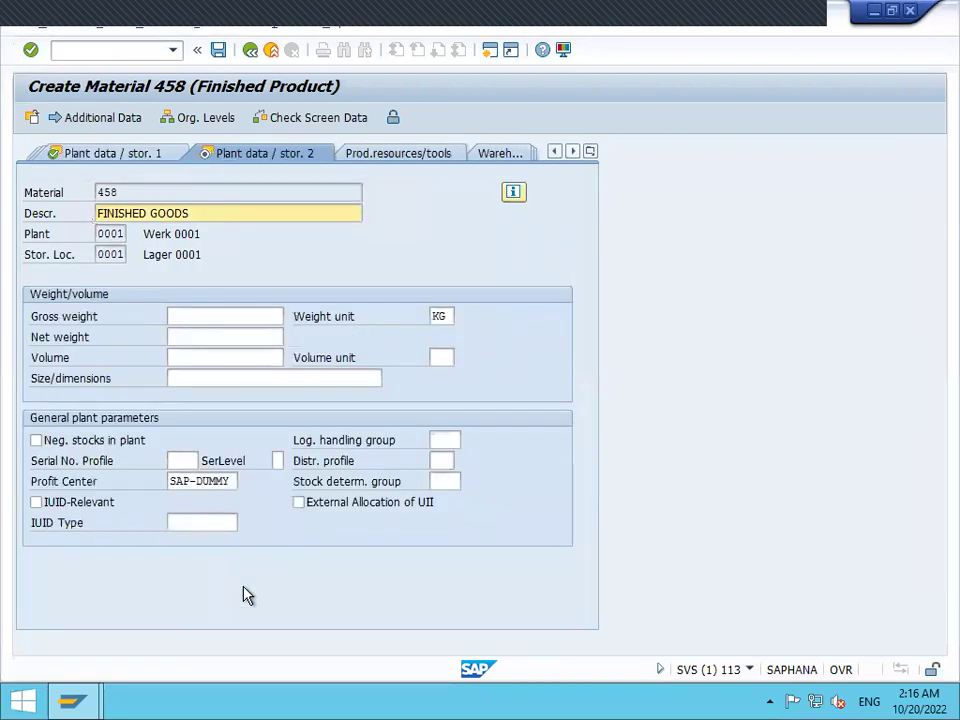
{"action": "key", "text": "Return"}
{"action": "key", "text": "Return"}
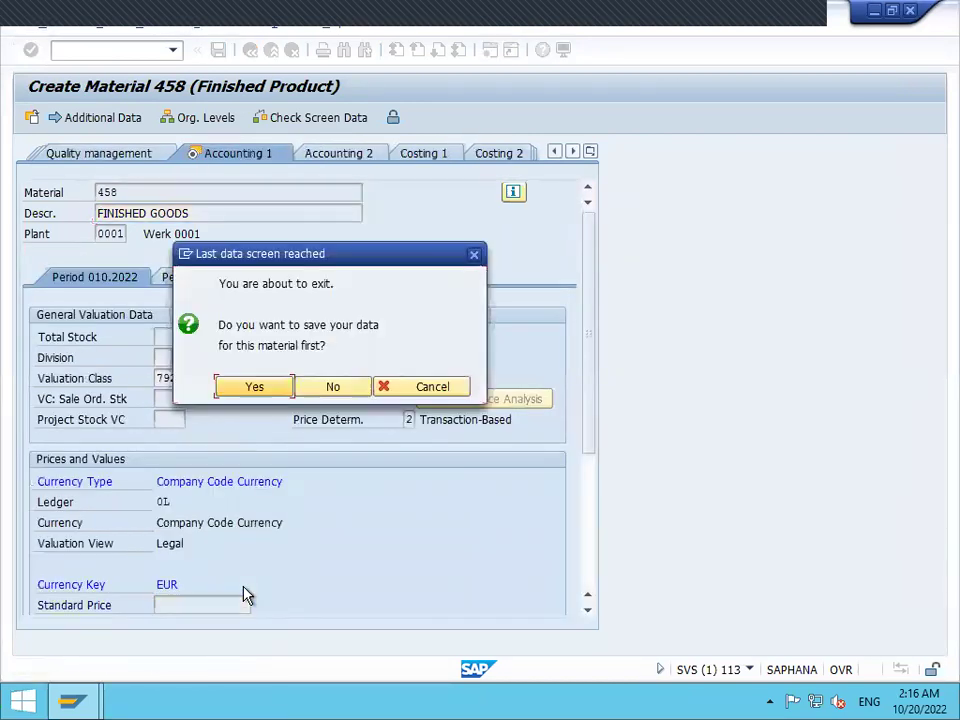
{"action": "key", "text": "Return"}
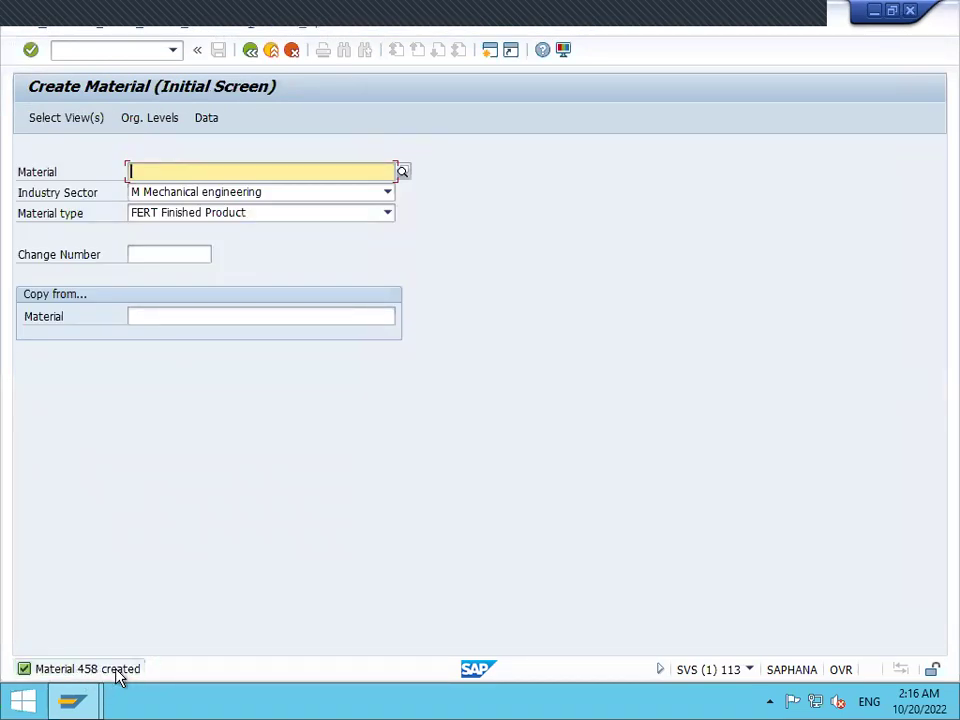
{"action": "left_click", "coordinate": [271, 50]}
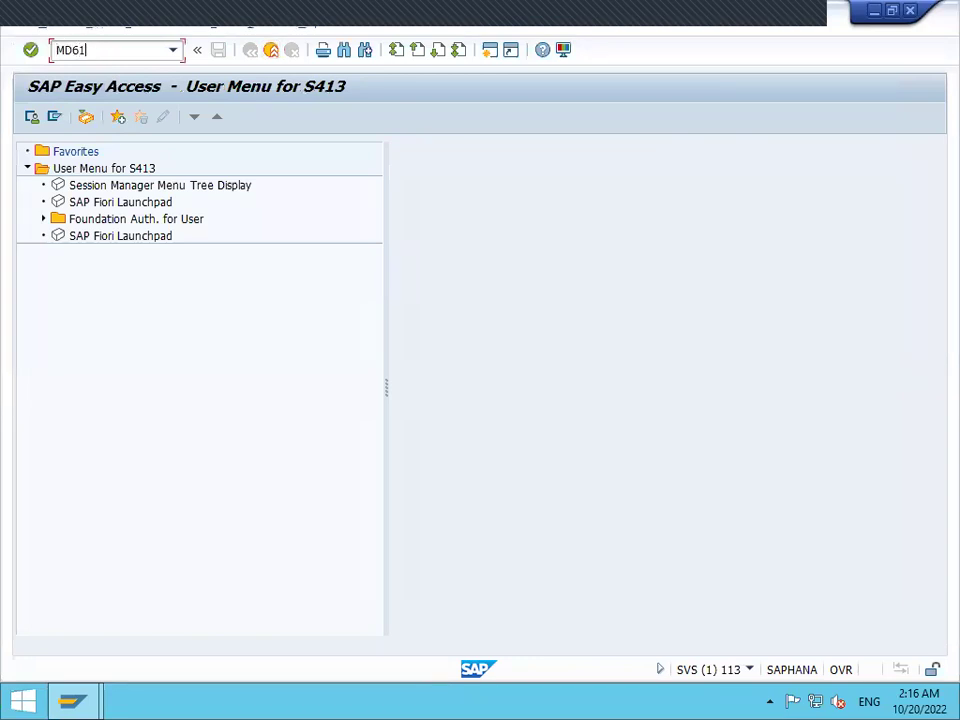
- Start MD61 and open the planning table for material 458 at plant 0001
{"action": "key", "text": "Return"}
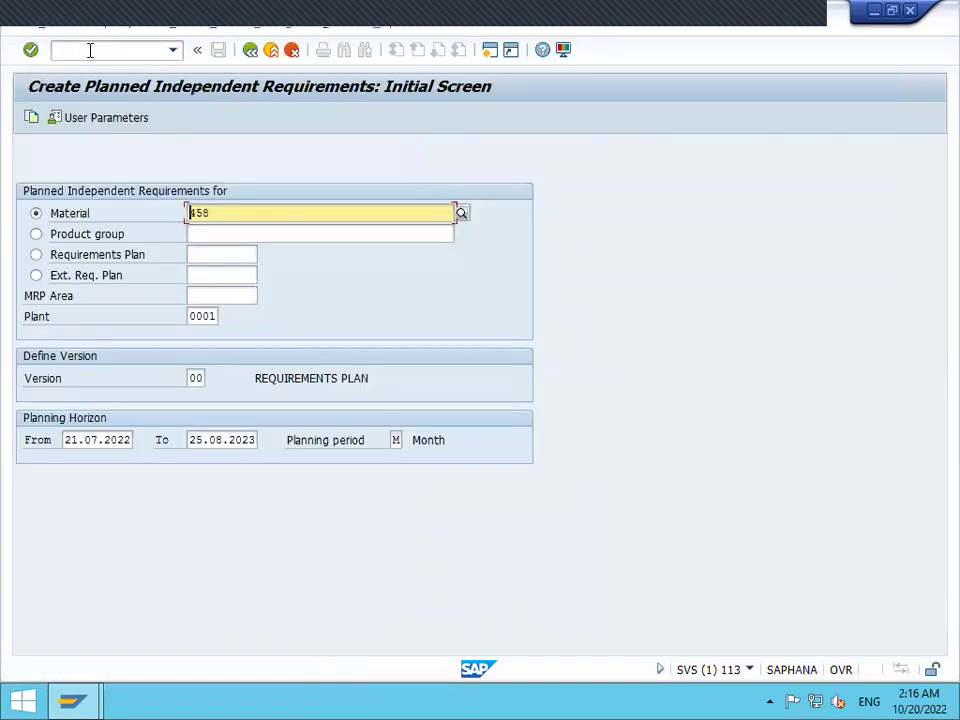
{"action": "left_click", "coordinate": [238, 212]}
{"action": "left_click", "coordinate": [205, 315]}
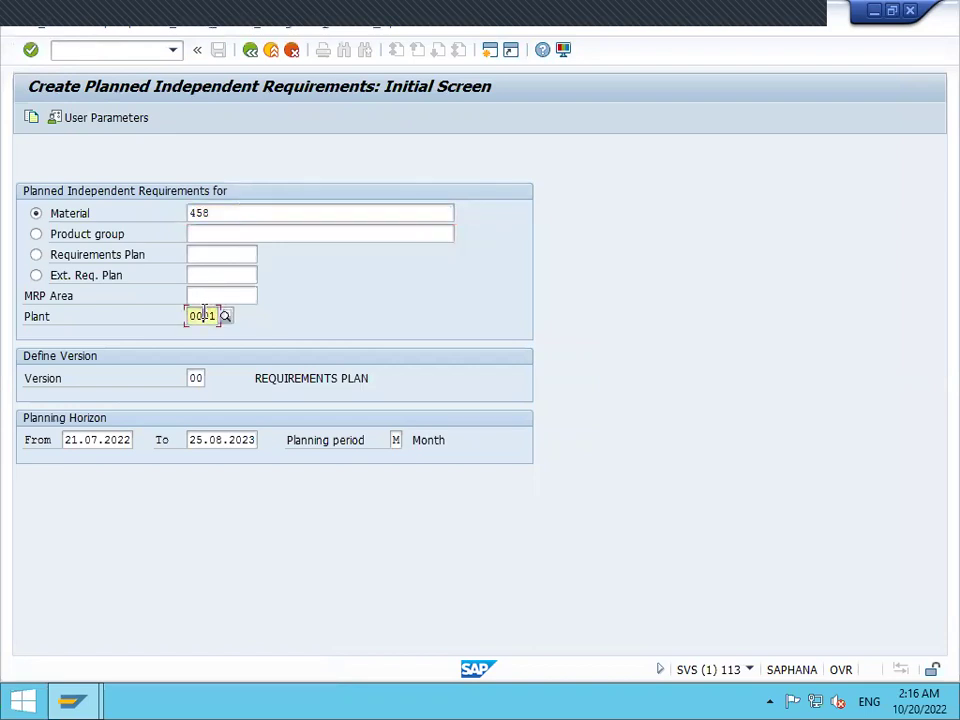
{"action": "key", "text": "Return"}
- Enter and save monthly quantities 20, 30, 40, 50, 60, 70 for 07.2022–12.2022
{"action": "left_click", "coordinate": [339, 274]}
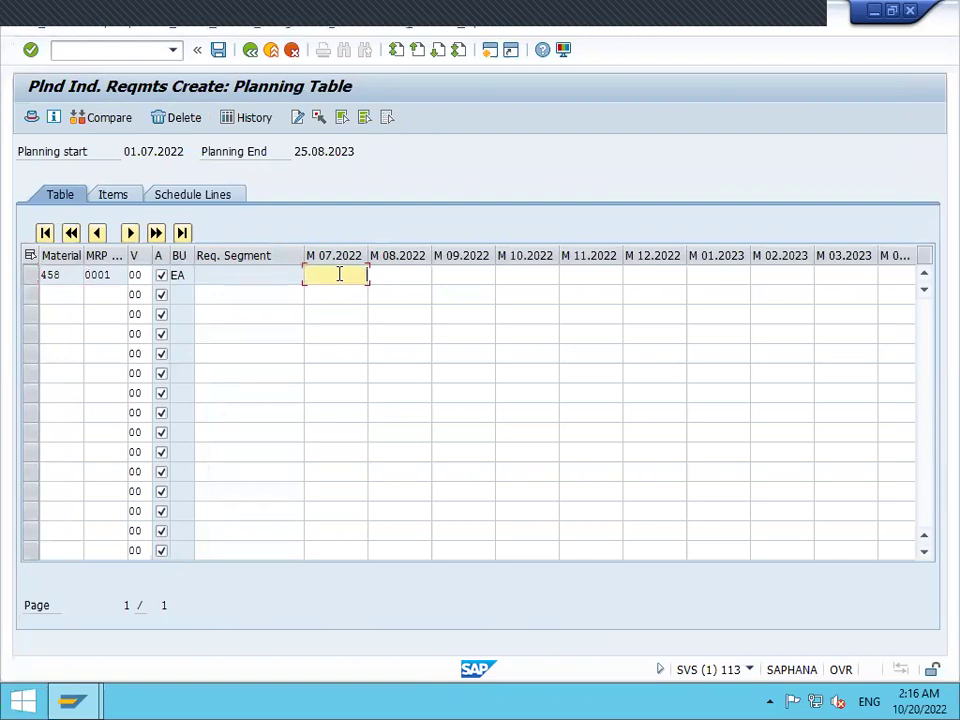
{"action": "type", "text": "20"}
{"action": "key", "text": "Tab"}
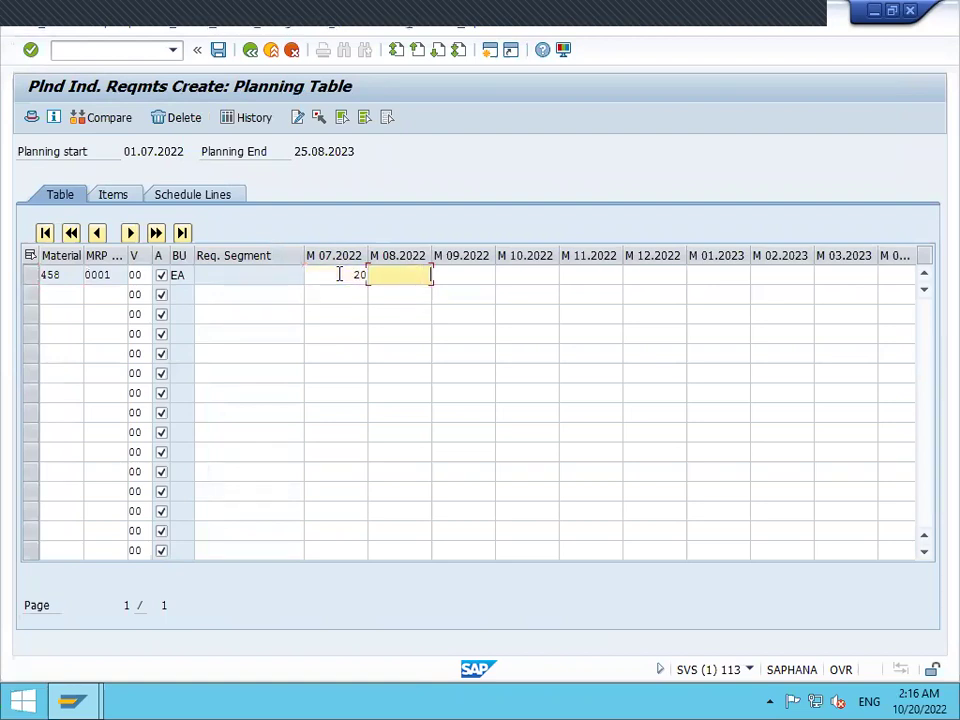
{"action": "key", "text": "Tab"}
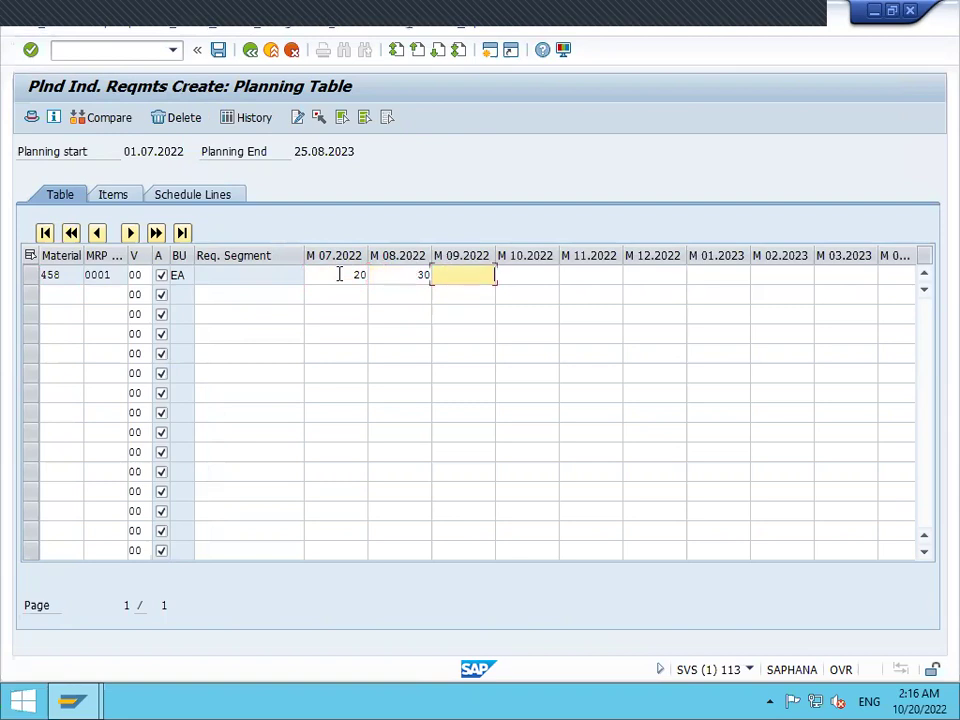
{"action": "type", "text": "40"}
{"action": "key", "text": "Tab"}
{"action": "type", "text": "5"}
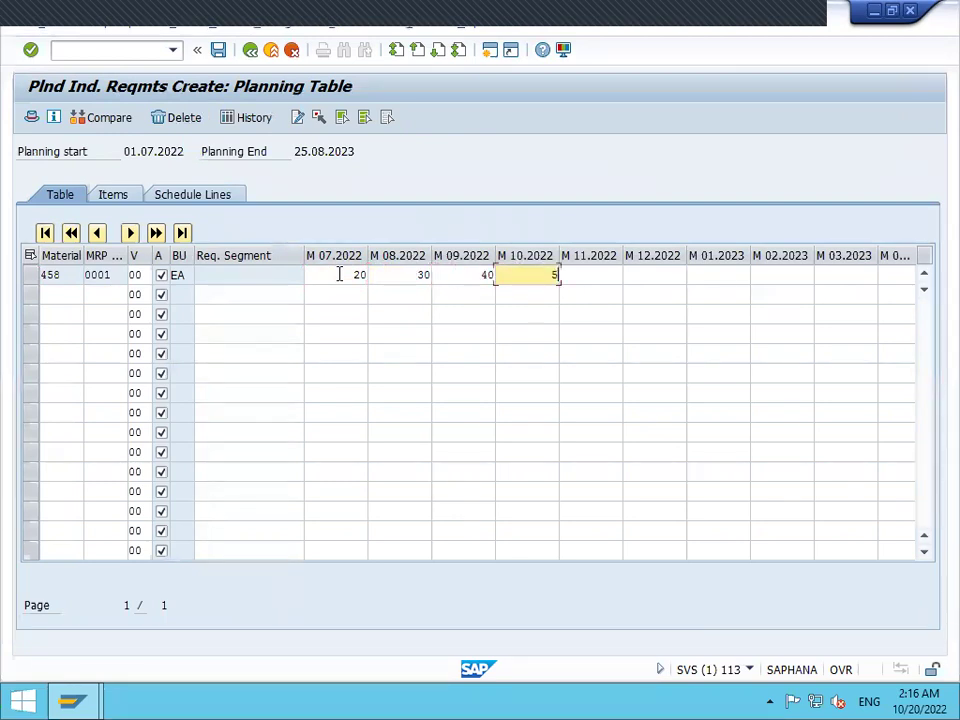
{"action": "type", "text": "0"}
{"action": "key", "text": "Tab"}
{"action": "key", "text": "Tab"}
{"action": "type", "text": "70"}
{"action": "key", "text": "Return"}
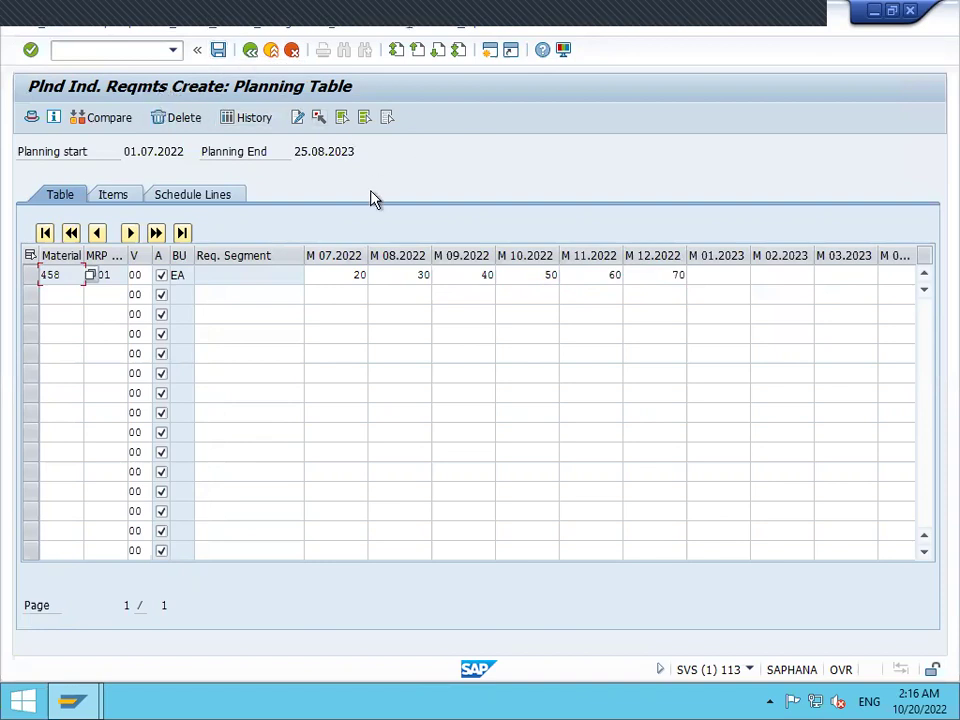
{"action": "left_click", "coordinate": [220, 52]}
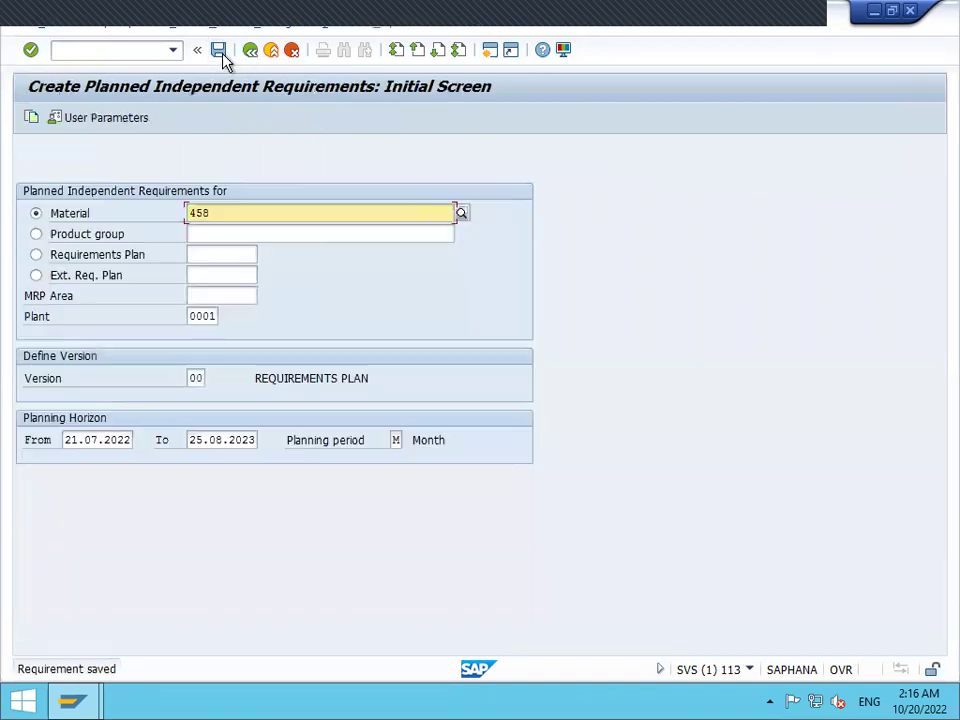
{"action": "key", "text": "F3"}
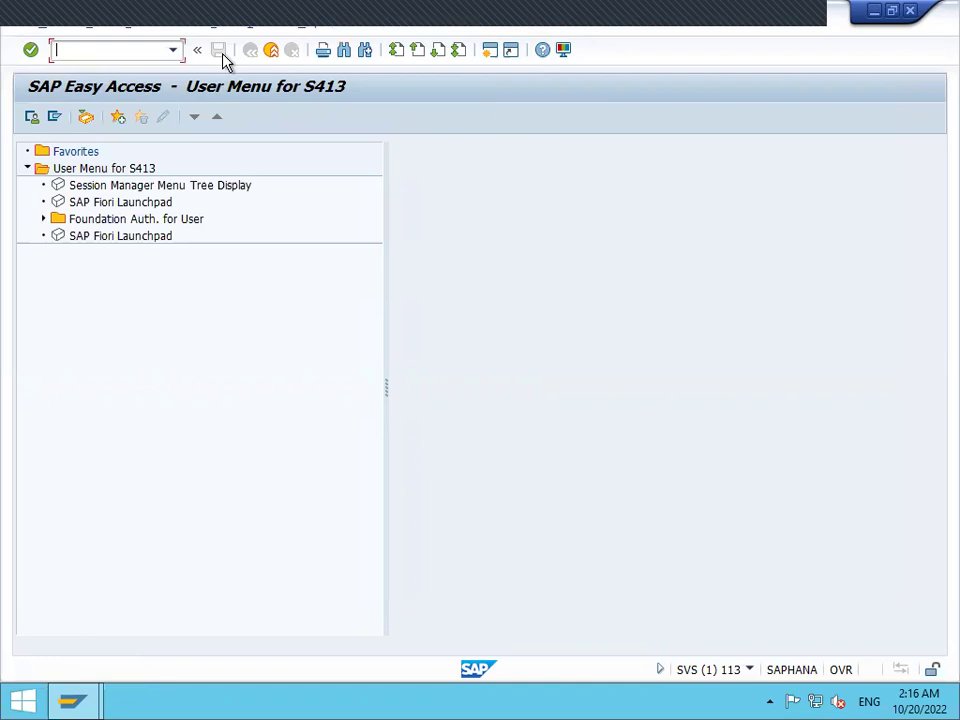
- Run MD02 MRP for material 458 at plant 0001, creating 6 planned orders
{"action": "type", "text": "MD02"}
{"action": "key", "text": "Return"}
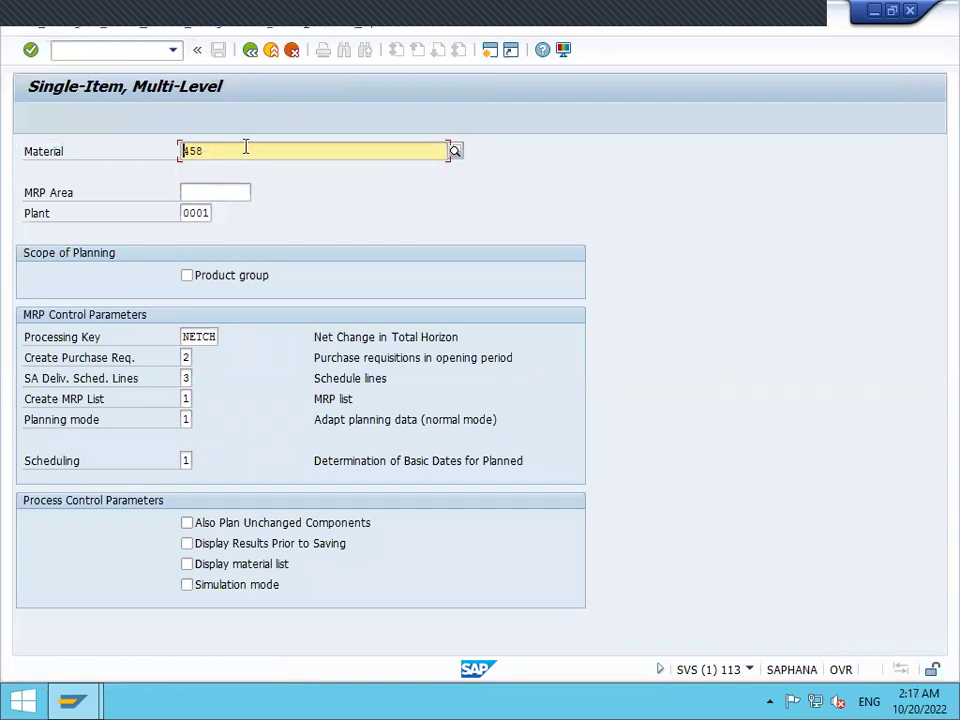
{"action": "key", "text": "Return"}
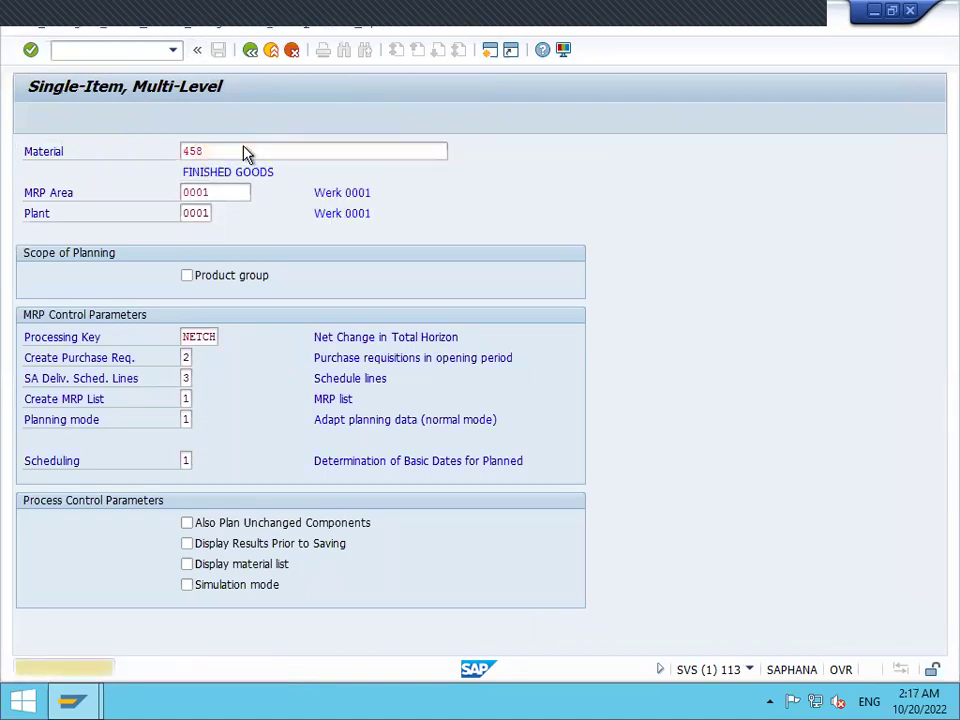
{"action": "key", "text": "Return"}
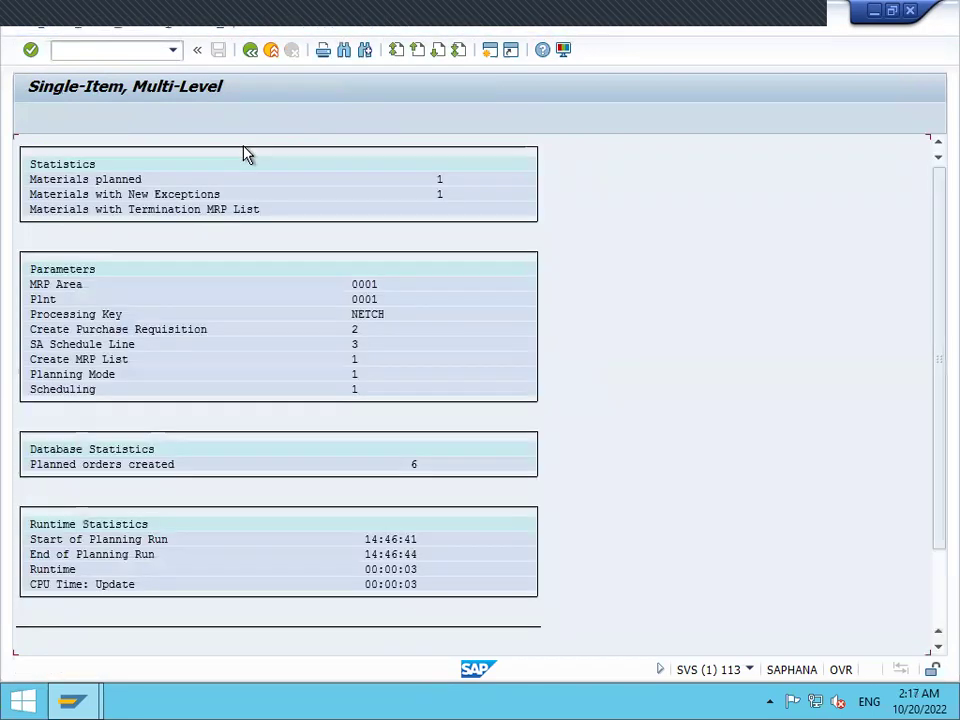
{"action": "left_click", "coordinate": [127, 467]}
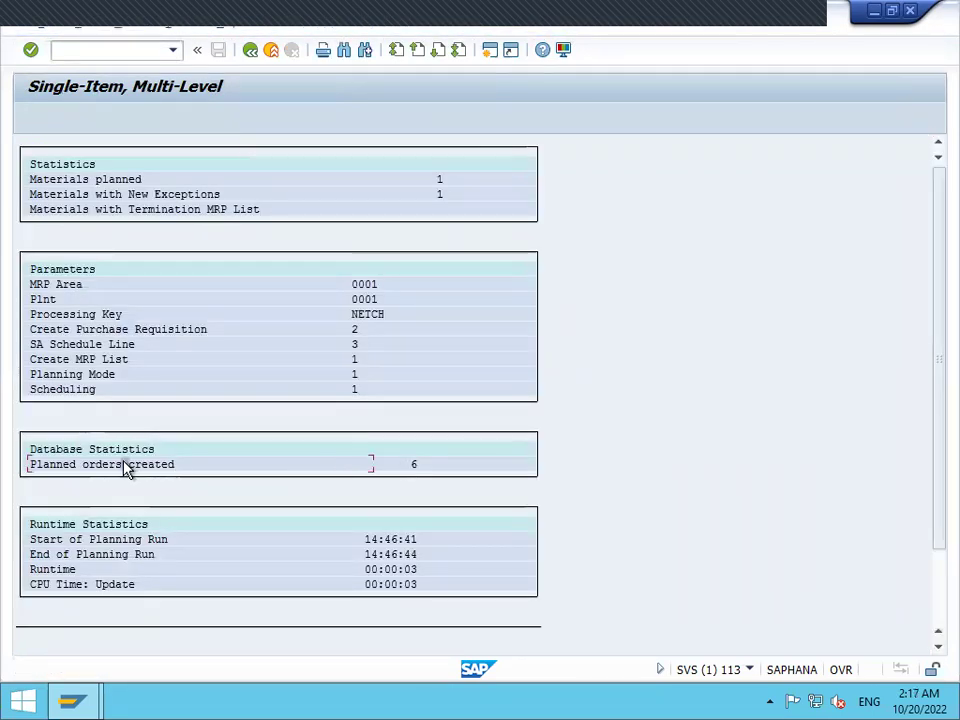
{"action": "left_click", "coordinate": [272, 53]}
{"action": "type", "text": "MD04"}
{"action": "key", "text": "Return"}
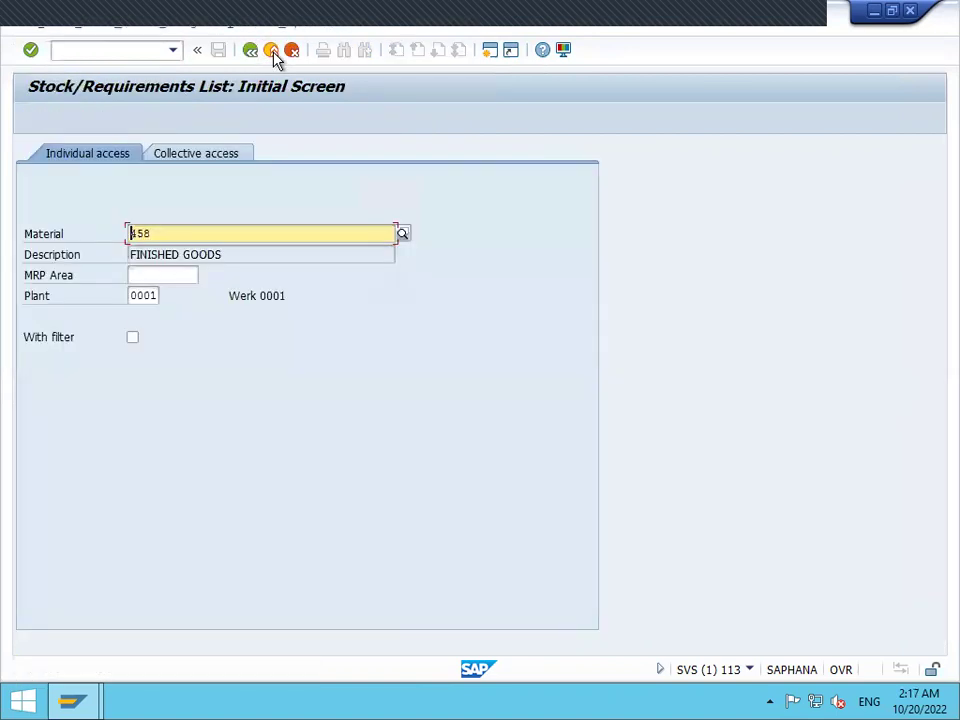
{"action": "key", "text": "Return"}
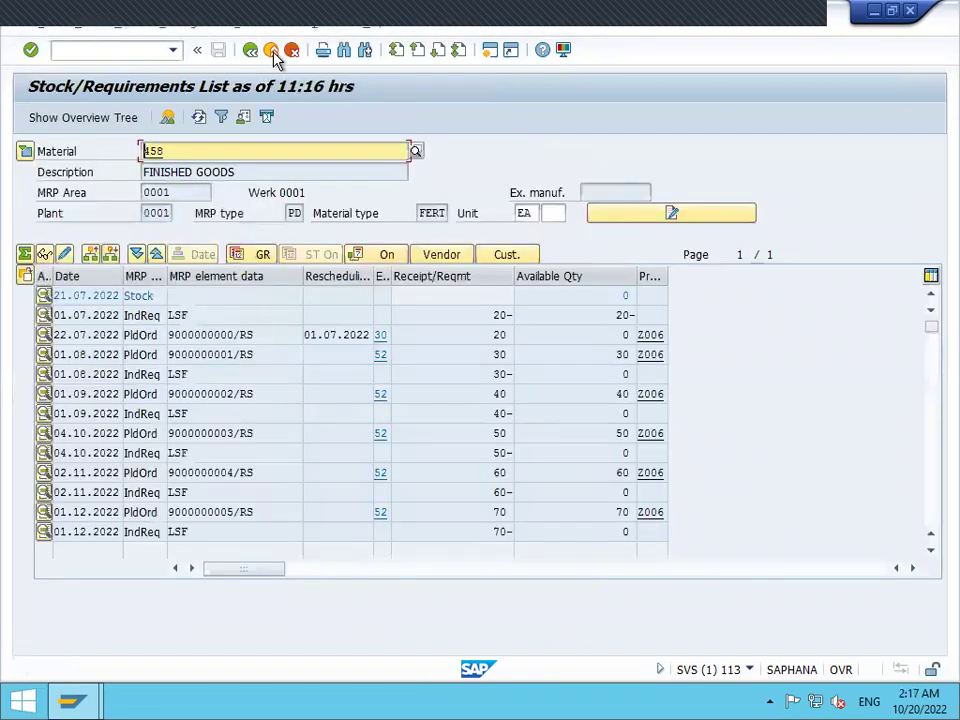
{"action": "left_click", "coordinate": [172, 335]}
{"action": "left_click_drag", "start_coordinate": [172, 335], "coordinate": [236, 340]}
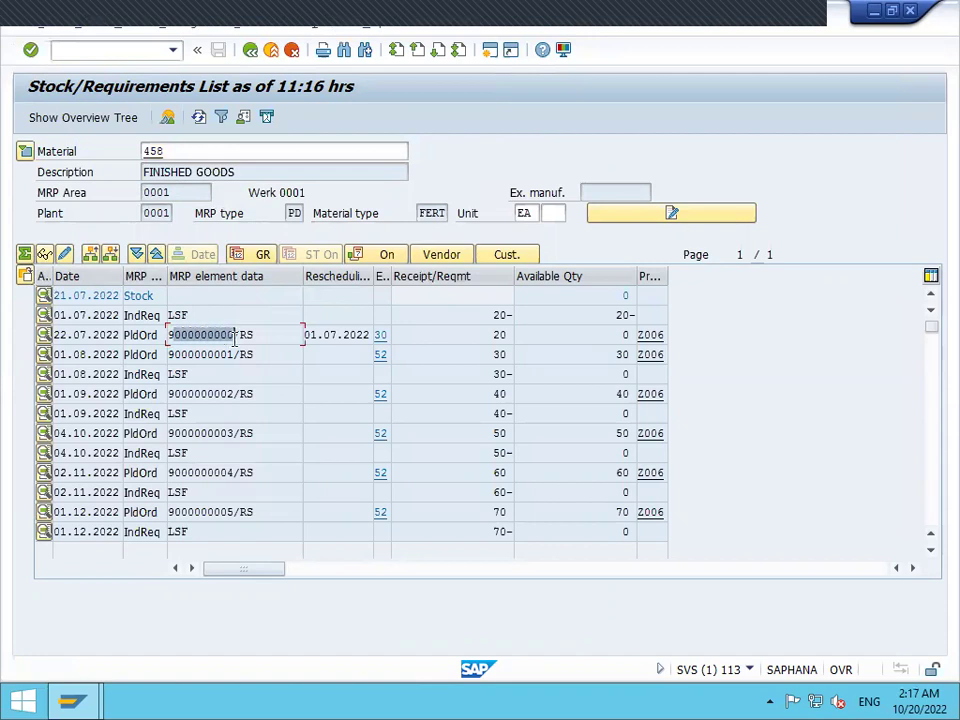
{"action": "left_click", "coordinate": [472, 340]}
{"action": "left_click", "coordinate": [201, 358]}
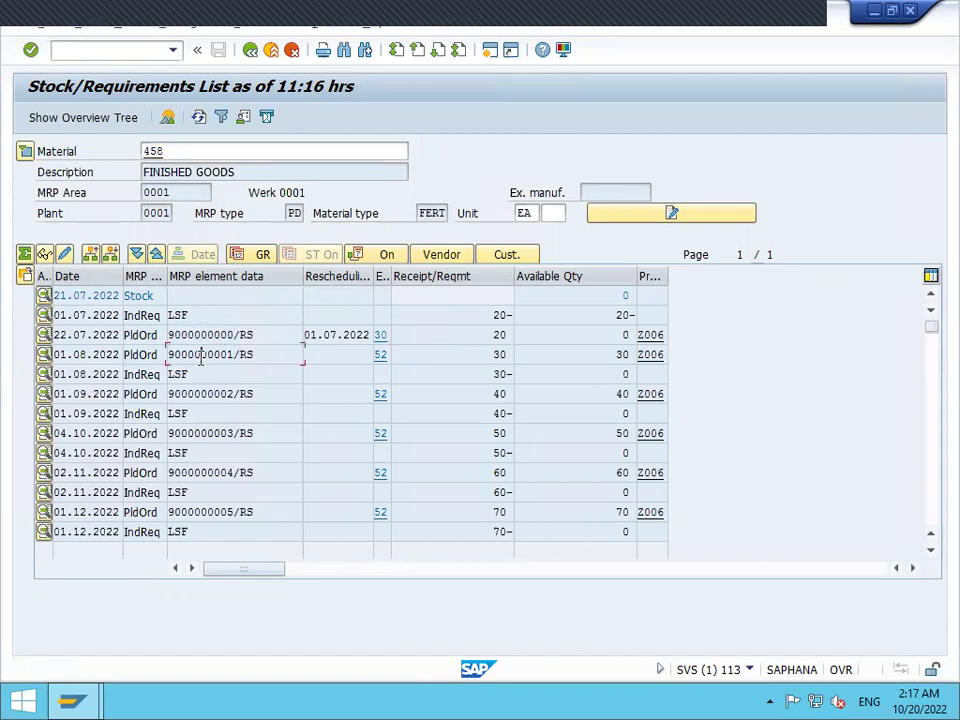
{"action": "left_click", "coordinate": [196, 396]}
{"action": "left_click", "coordinate": [287, 51]}
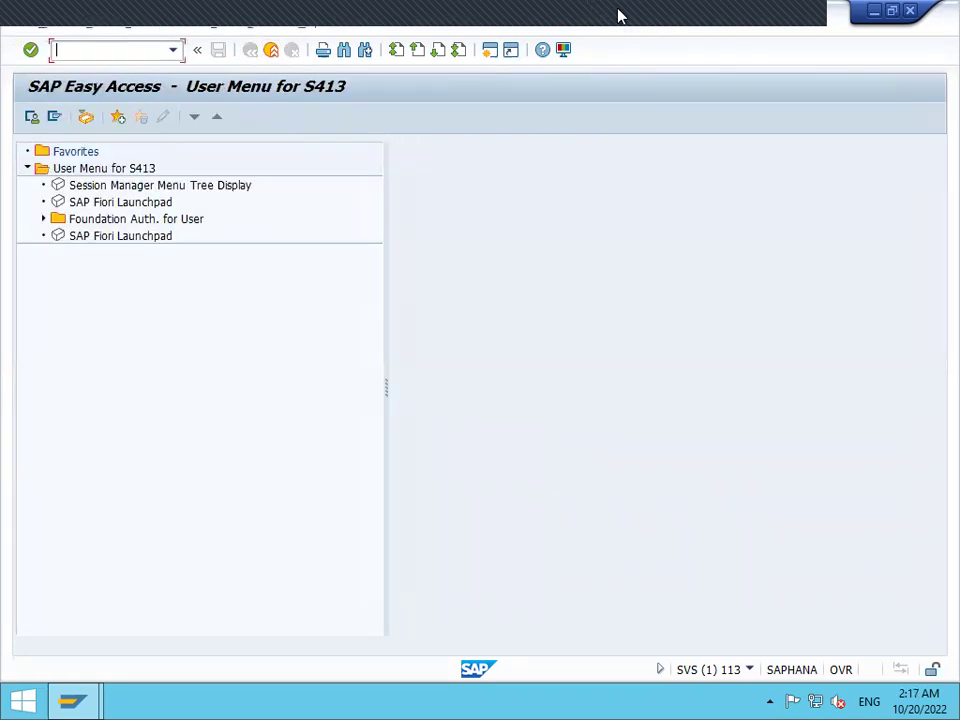
{"action": "key", "text": "alt+Tab"}
- Set the Status cell F2 of incident SAP-PP-2 to CLOSED
{"action": "left_click", "coordinate": [734, 185]}
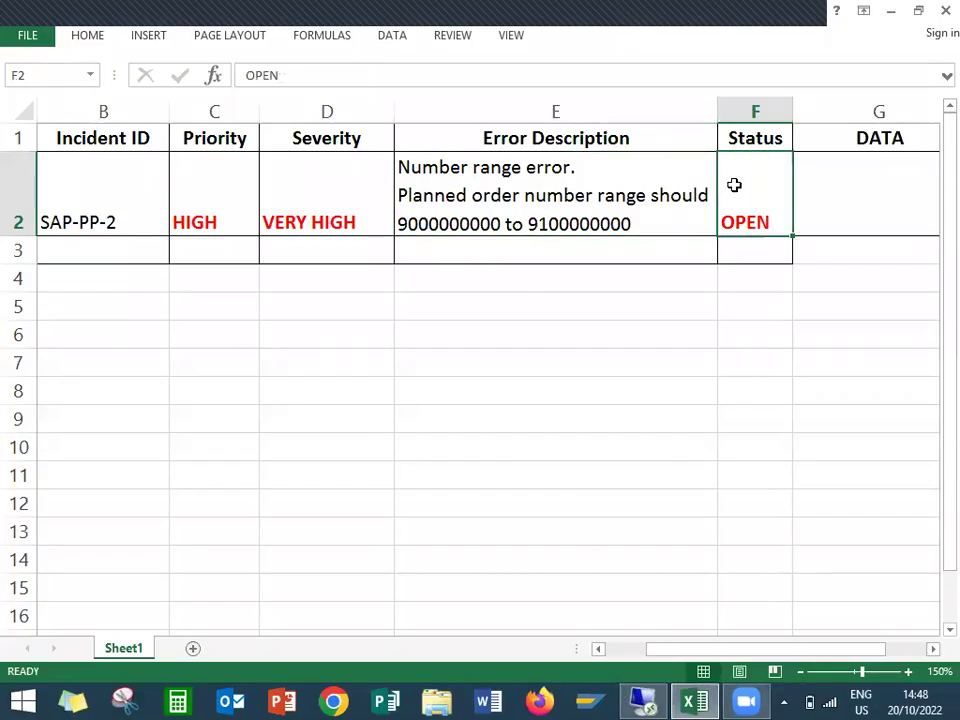
{"action": "type", "text": "CLOSED"}
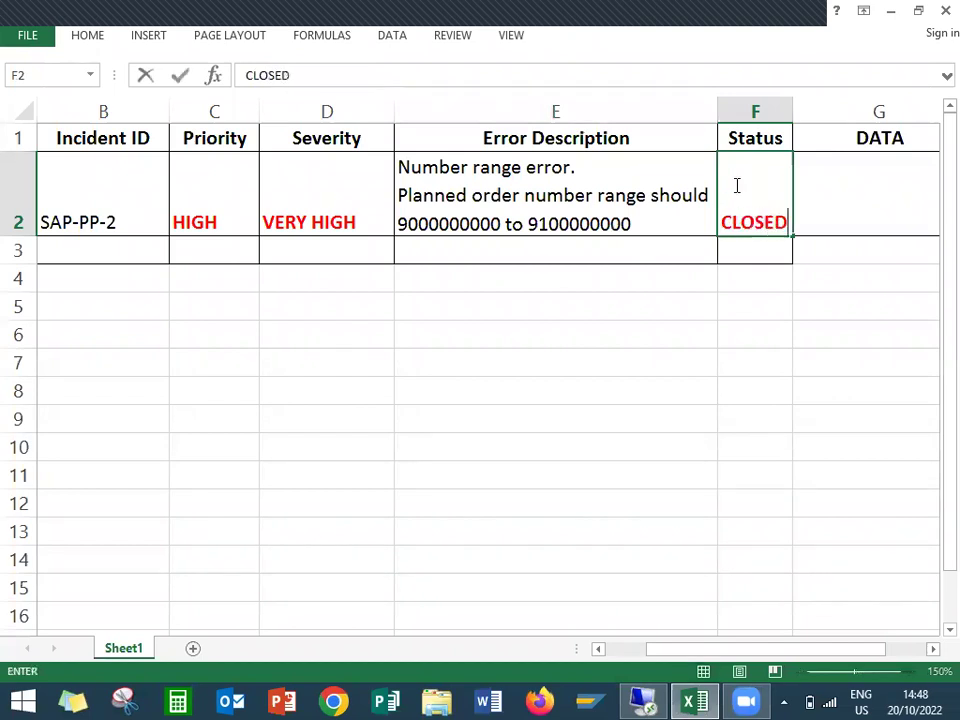
{"action": "key", "text": "ctrl+Return"}
{"action": "key", "text": "Down"}
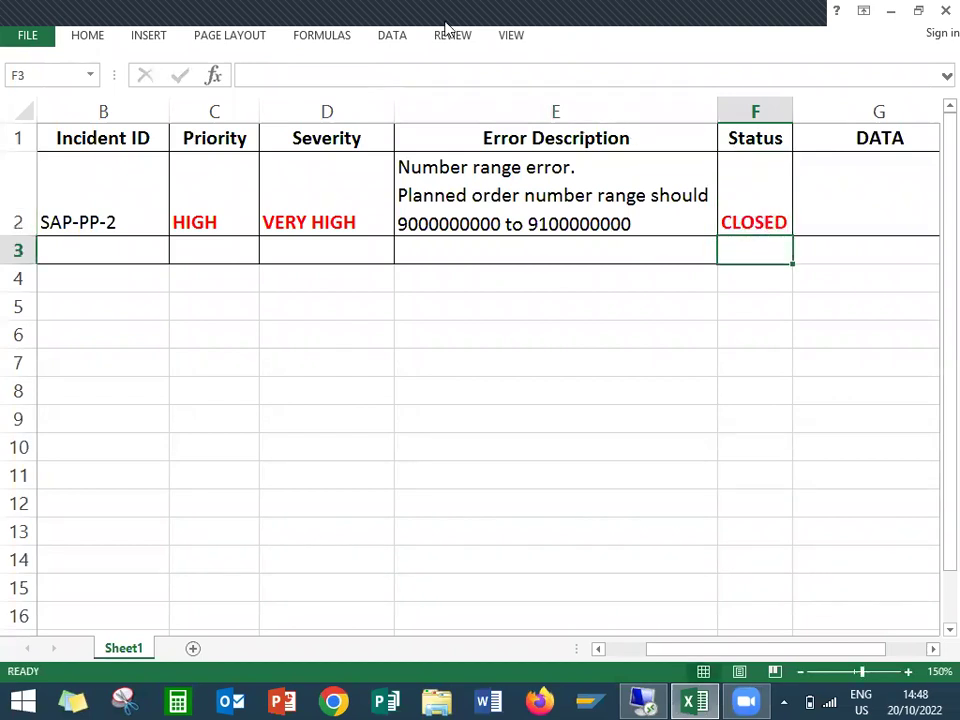